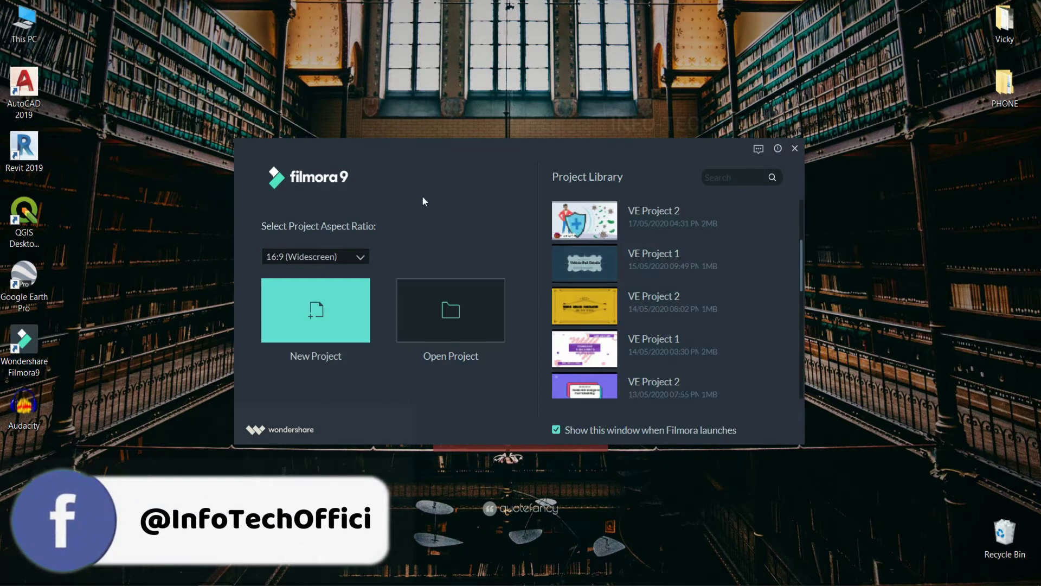
# - Open the aspect ratio dropdown to list 16:9, 1:1, 9:16, 4:3 and 21:9
pyautogui.click(359, 256)
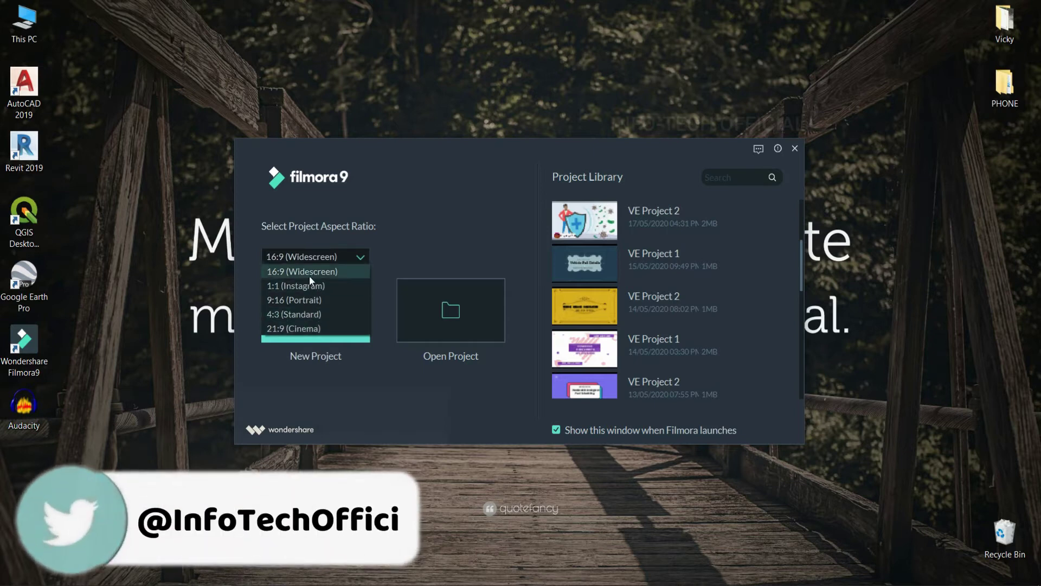
# - Keep 16:9 Widescreen, look through the Project Library, and start a New Project
pyautogui.click(386, 258)
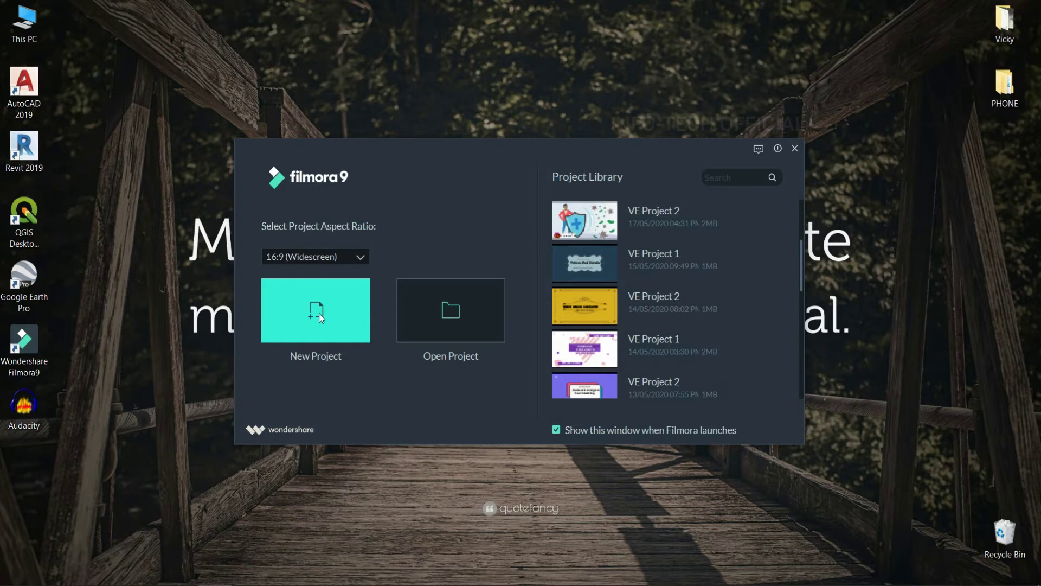
pyautogui.click(326, 260)
pyautogui.click(316, 272)
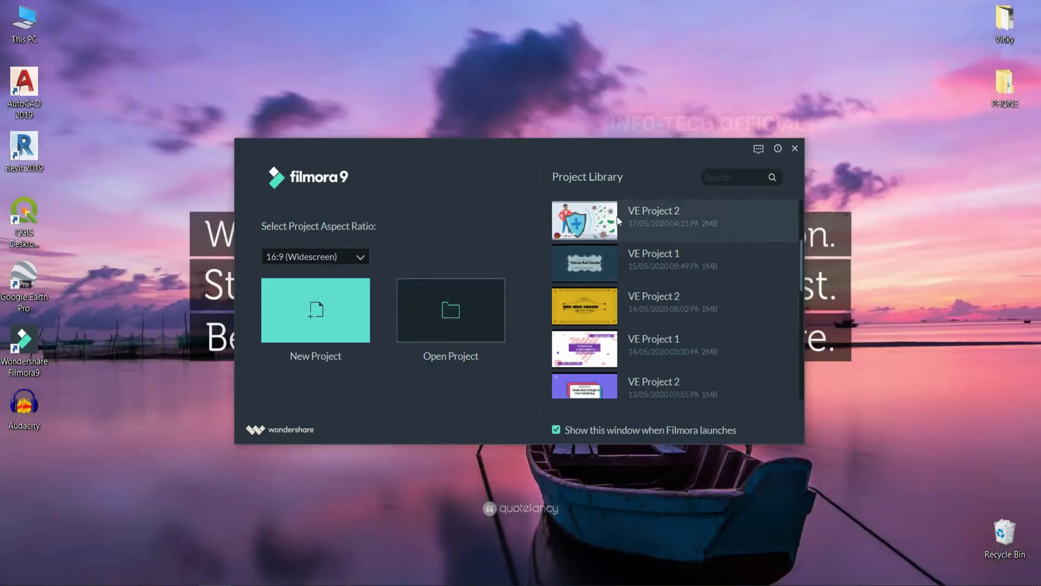
pyautogui.scroll(-3, 607, 315)
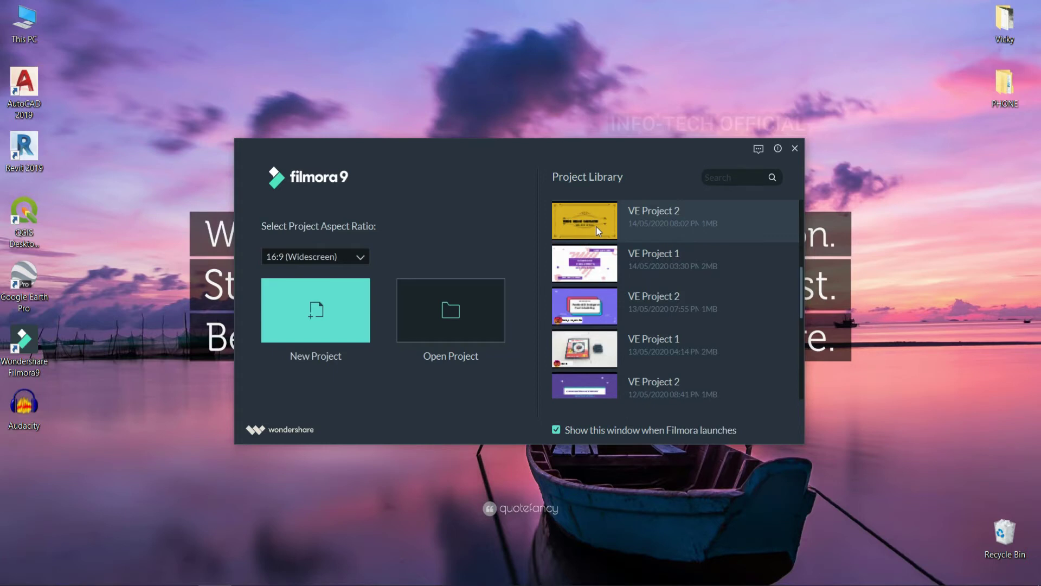
pyautogui.click(319, 311)
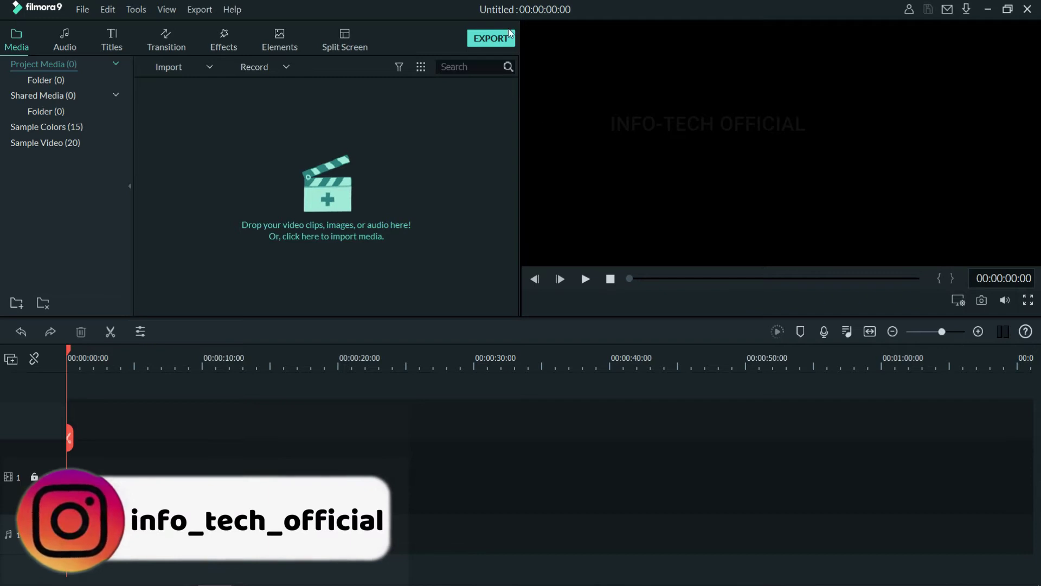
# - Import Screenshot (4) from This PC > Pictures > Screenshots and preview it
pyautogui.moveTo(521, 311); pyautogui.dragTo(521, 315)
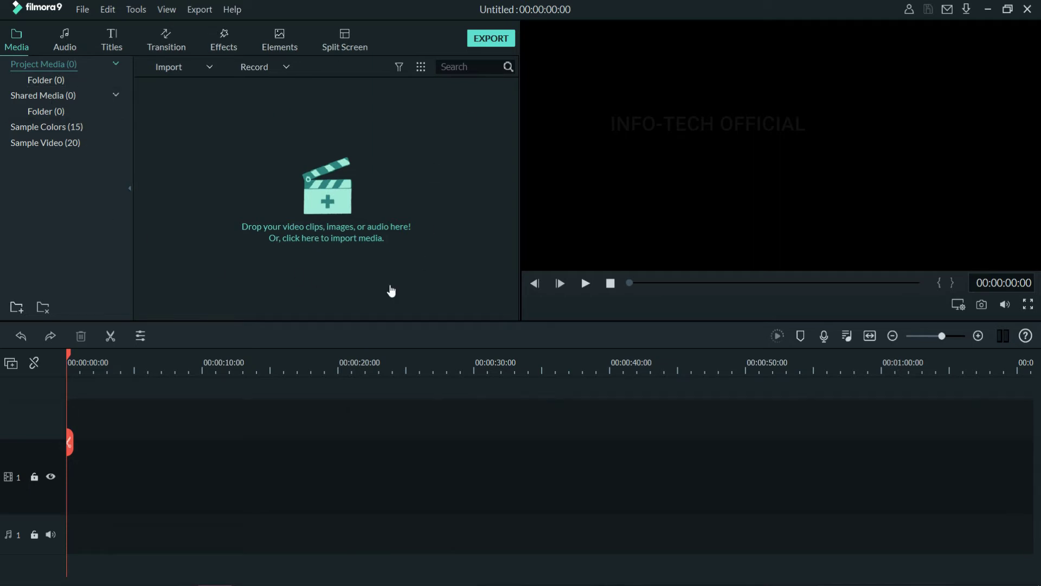
pyautogui.click(188, 65)
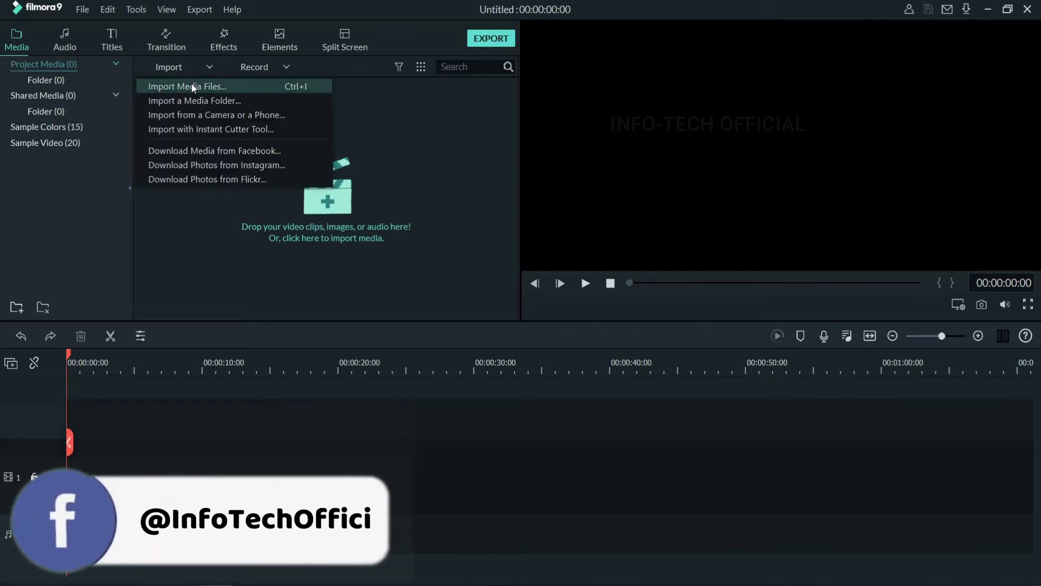
pyautogui.click(192, 87)
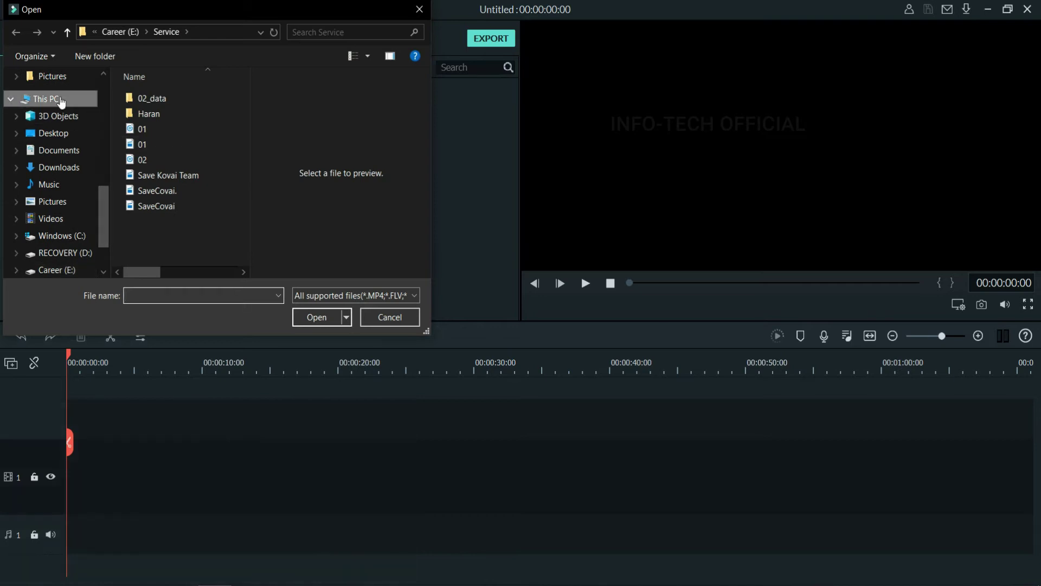
pyautogui.click(61, 103)
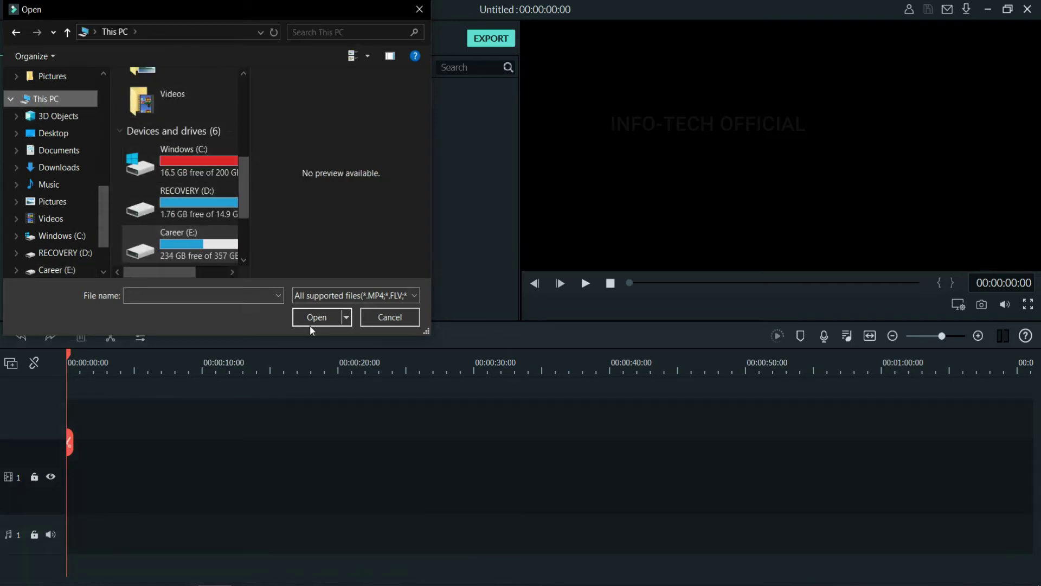
pyautogui.scroll(5, 162, 119)
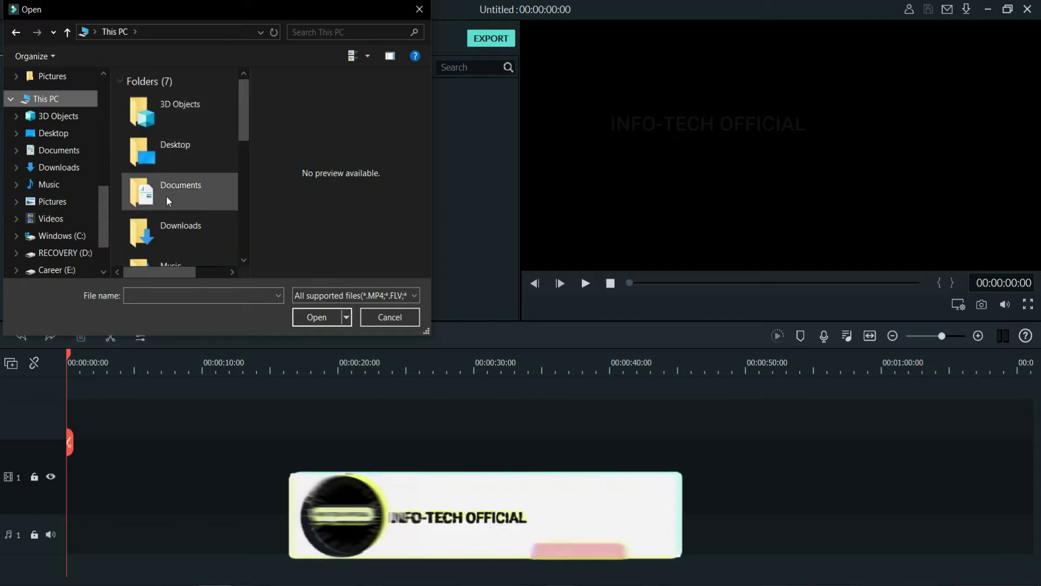
pyautogui.scroll(-3, 158, 190)
pyautogui.doubleClick(167, 93)
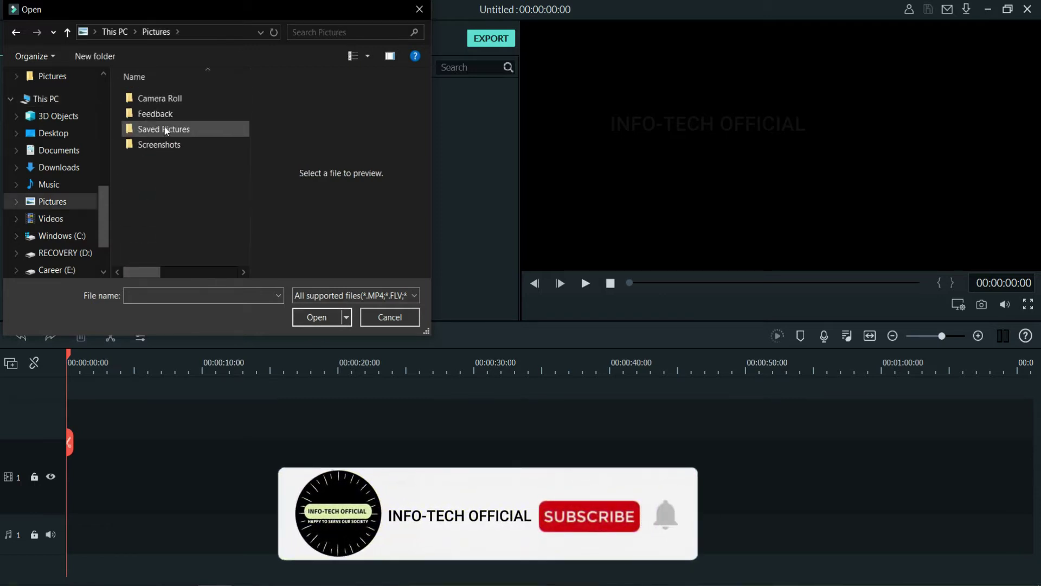
pyautogui.doubleClick(148, 146)
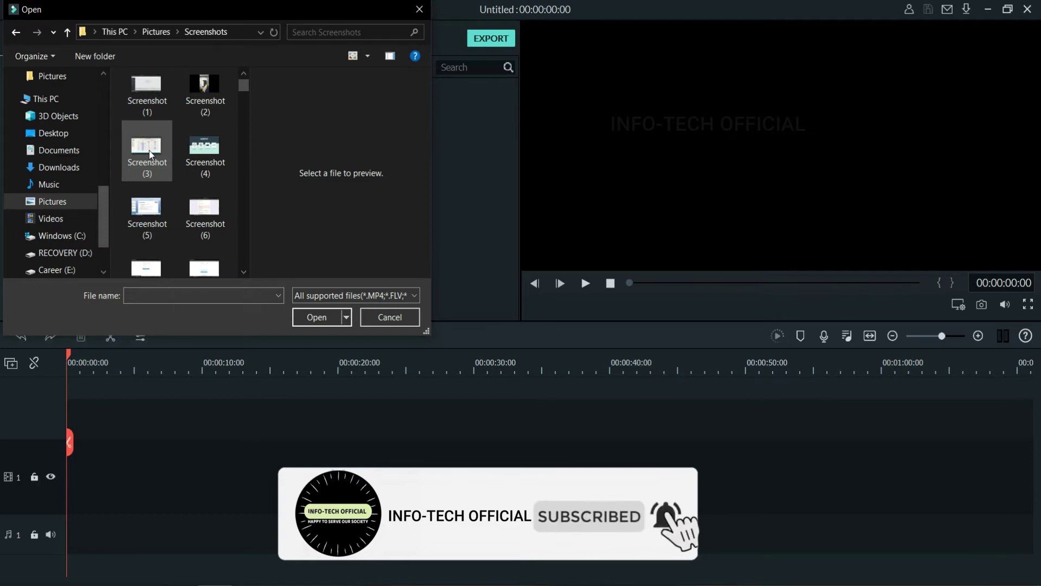
pyautogui.doubleClick(196, 146)
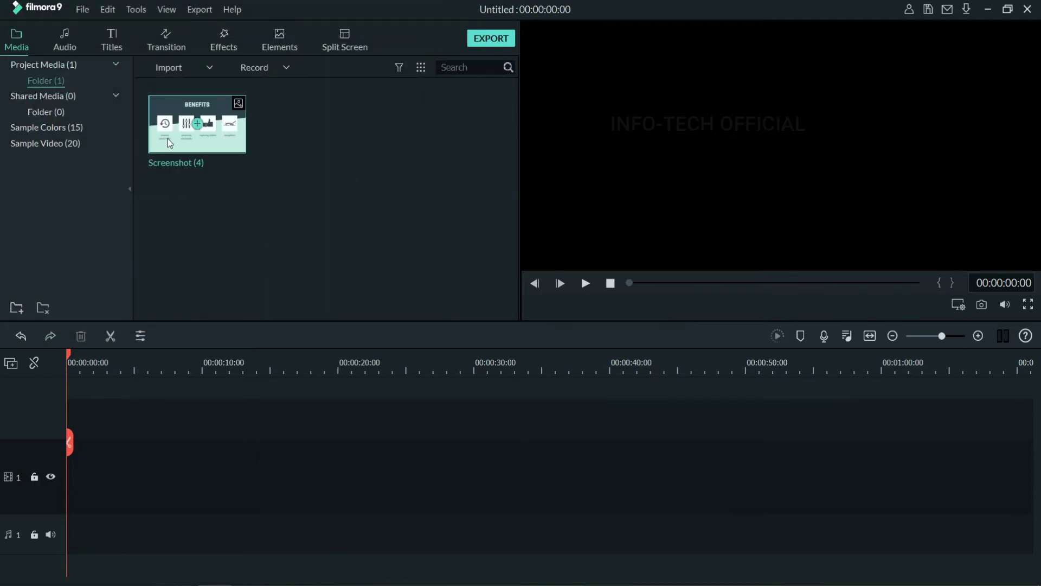
pyautogui.doubleClick(167, 138)
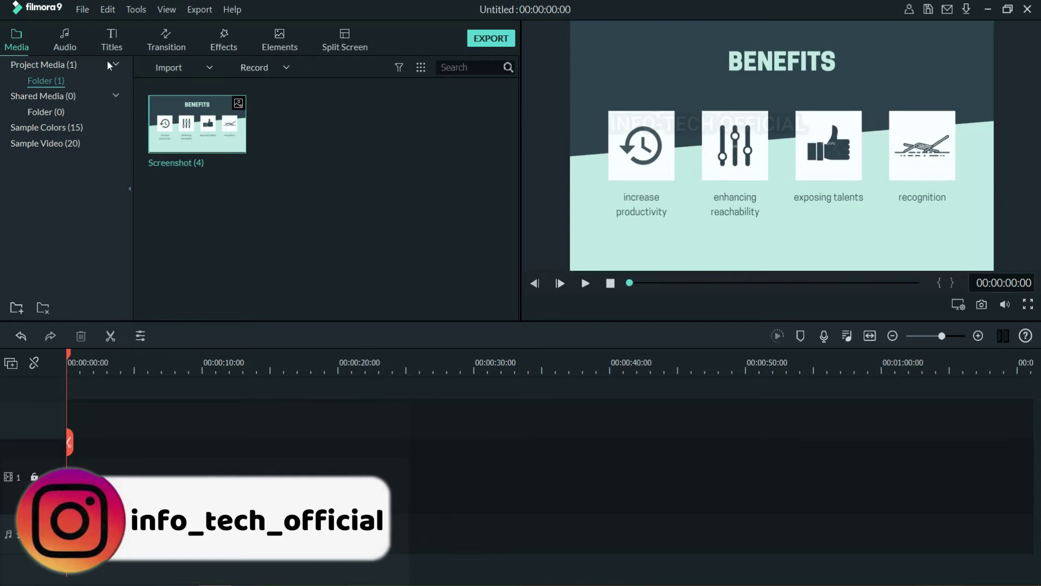
pyautogui.click(258, 63)
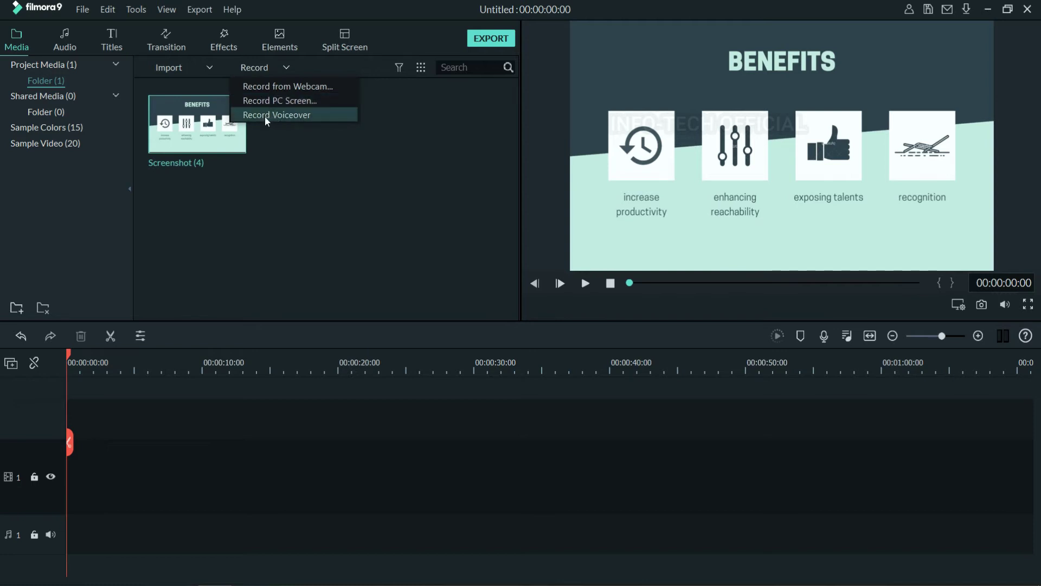
pyautogui.click(743, 317)
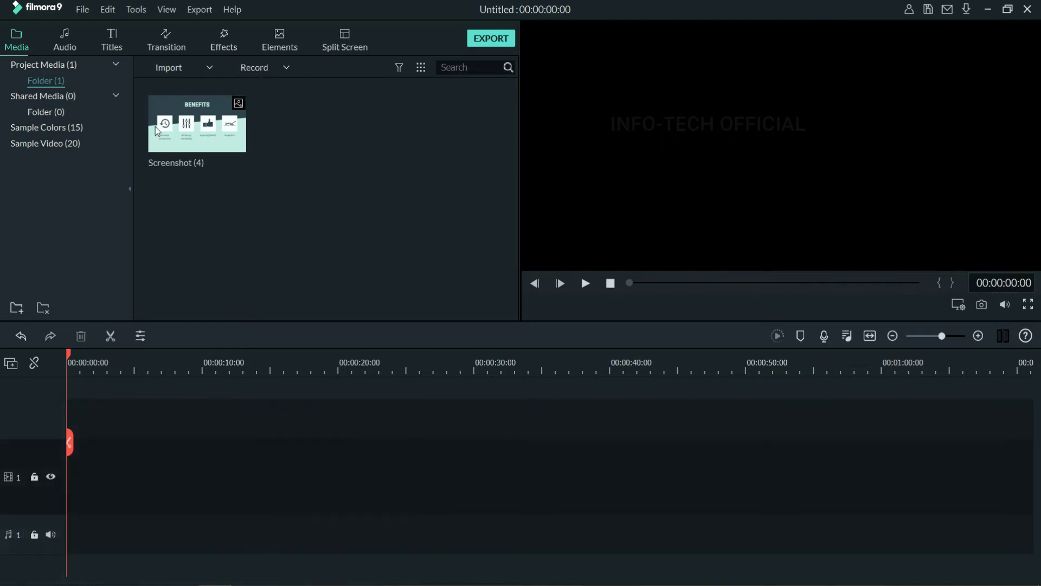
pyautogui.click(112, 61)
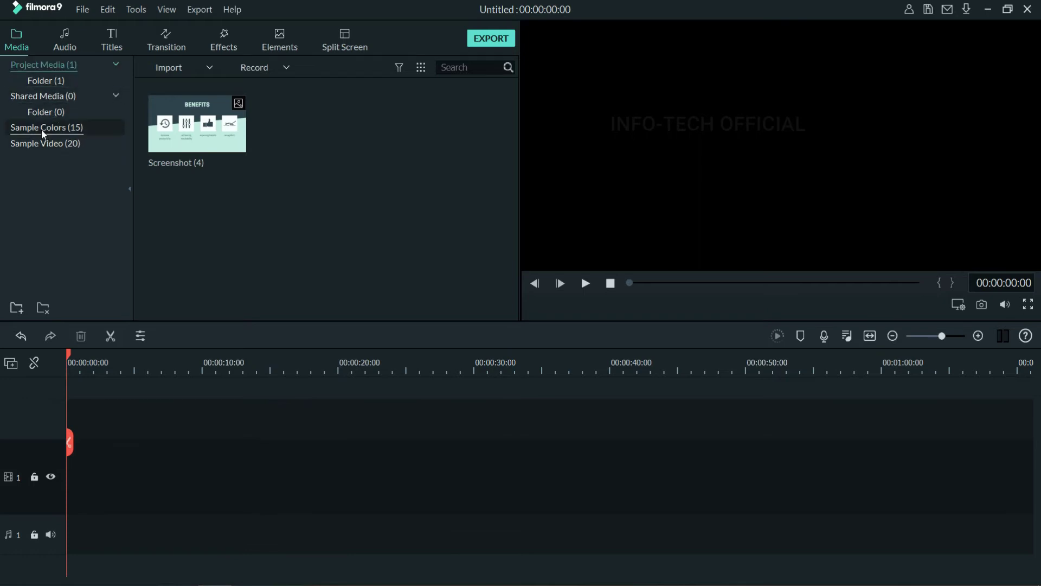
# - Add the White sample colour clip from Sample Colors to the video track
pyautogui.click(43, 131)
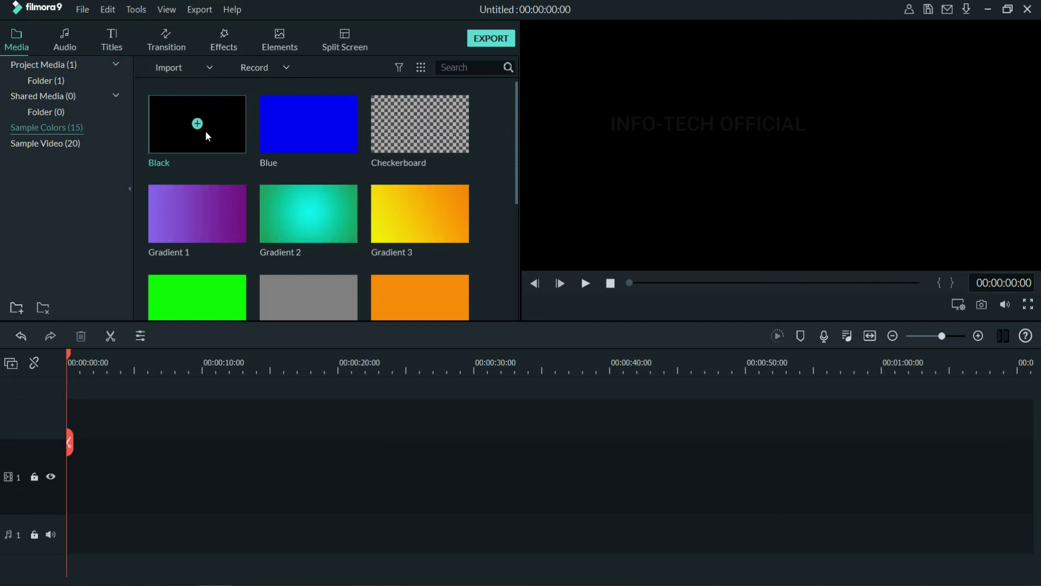
pyautogui.scroll(-3, 291, 205)
pyautogui.scroll(3, 296, 211)
pyautogui.scroll(-3, 296, 210)
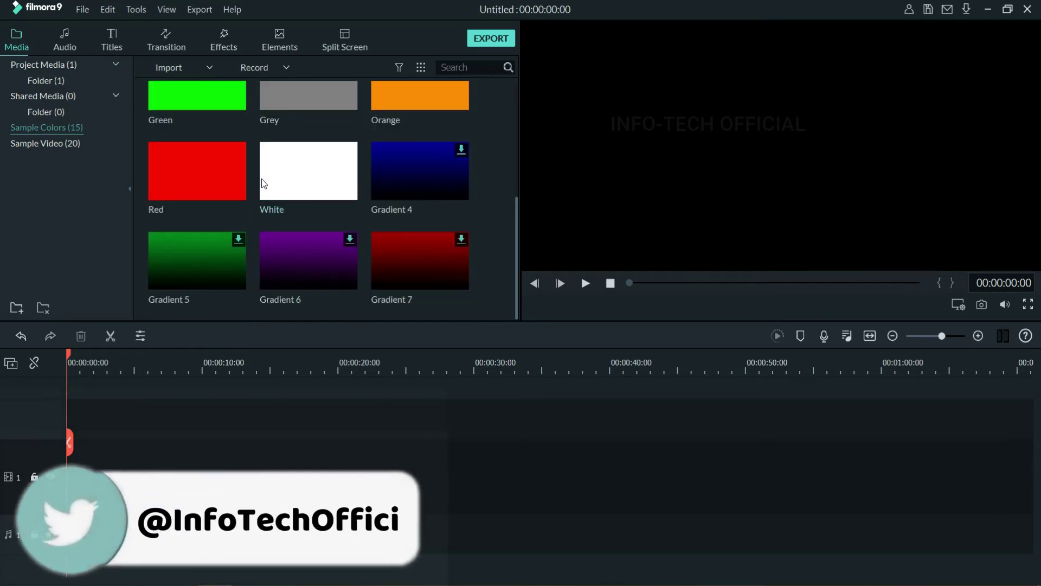
pyautogui.click(308, 172)
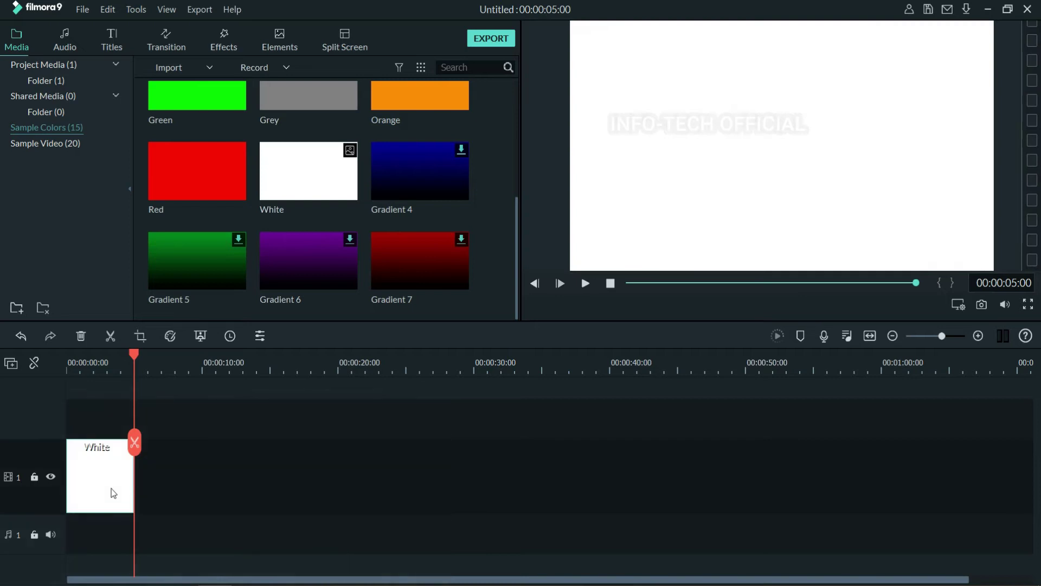
# - Browse Sample Video and preview the Travel 01 clip, restarting its playback
pyautogui.click(45, 146)
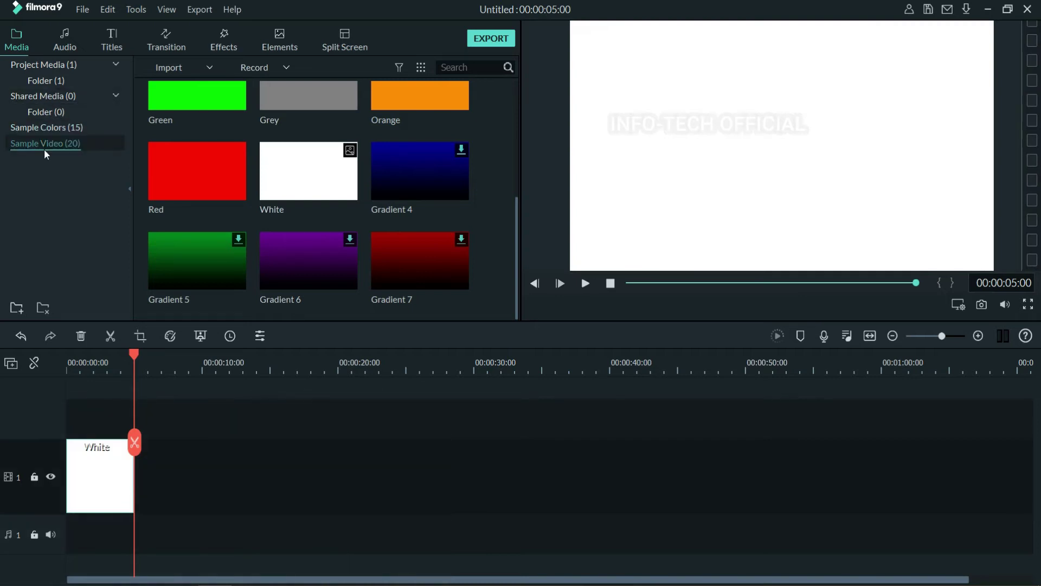
pyautogui.scroll(-3, 264, 226)
pyautogui.scroll(3, 264, 226)
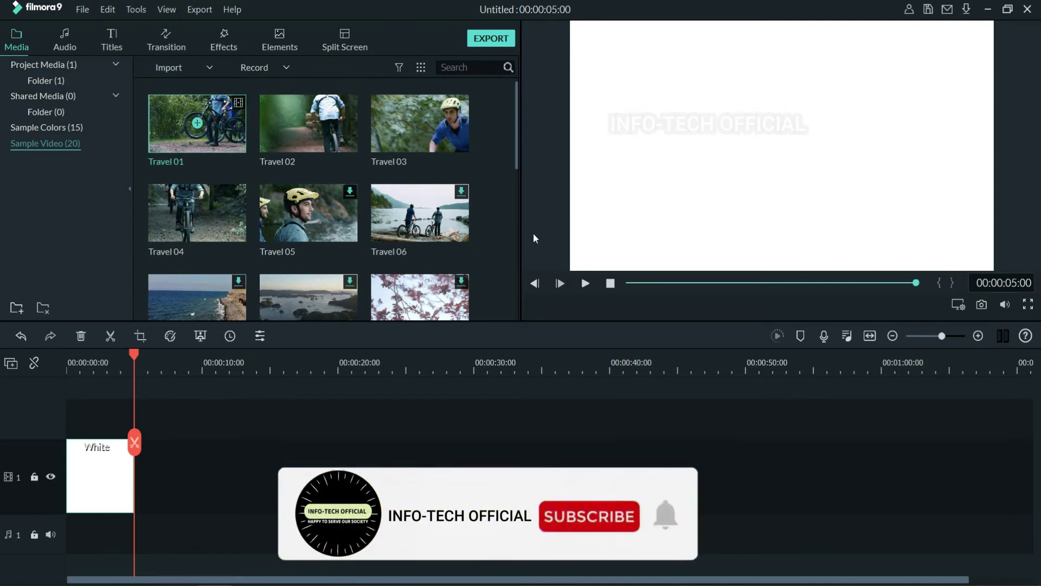
pyautogui.click(585, 283)
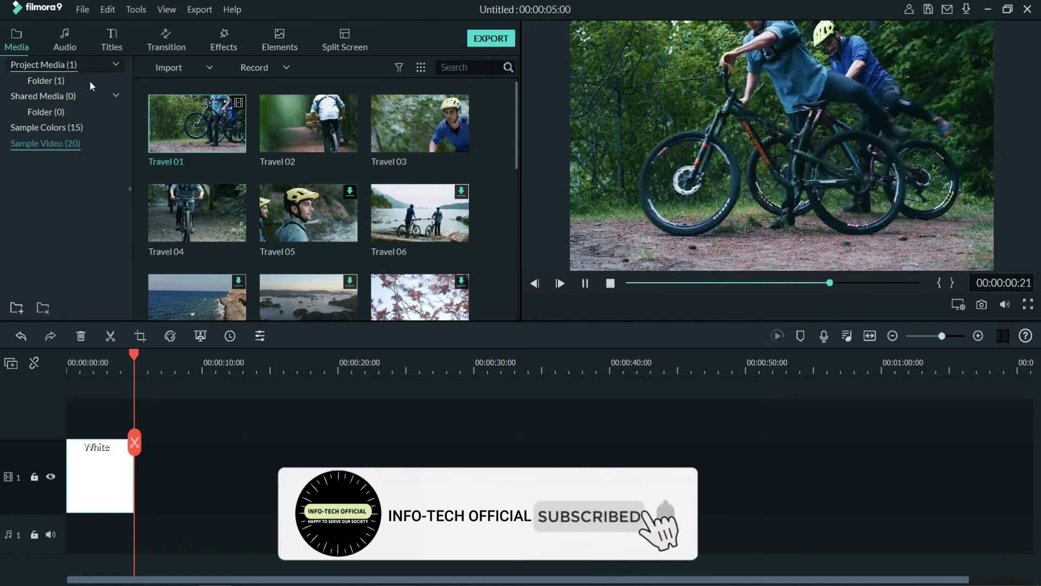
pyautogui.click(168, 128)
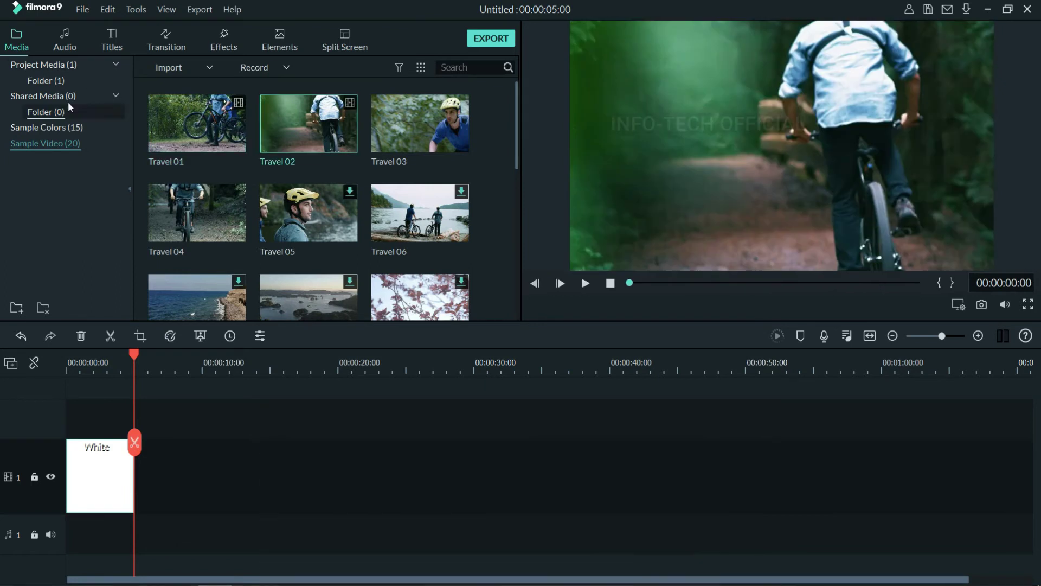
# - Browse the Audio categories Young & Bright, Tender & Sentimental, Rock, Electronic and My Music
pyautogui.click(63, 38)
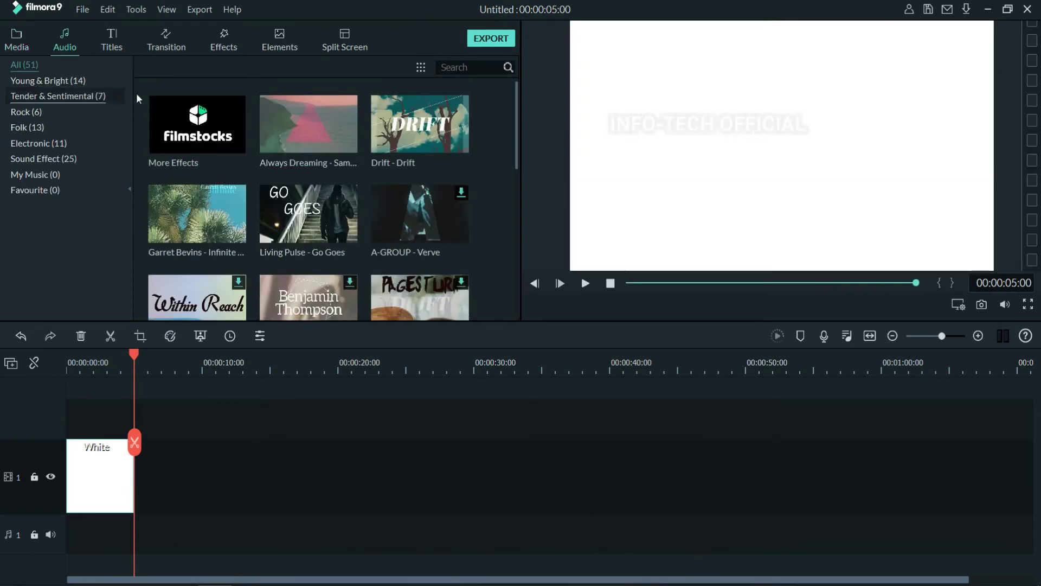
pyautogui.scroll(-10, 308, 183)
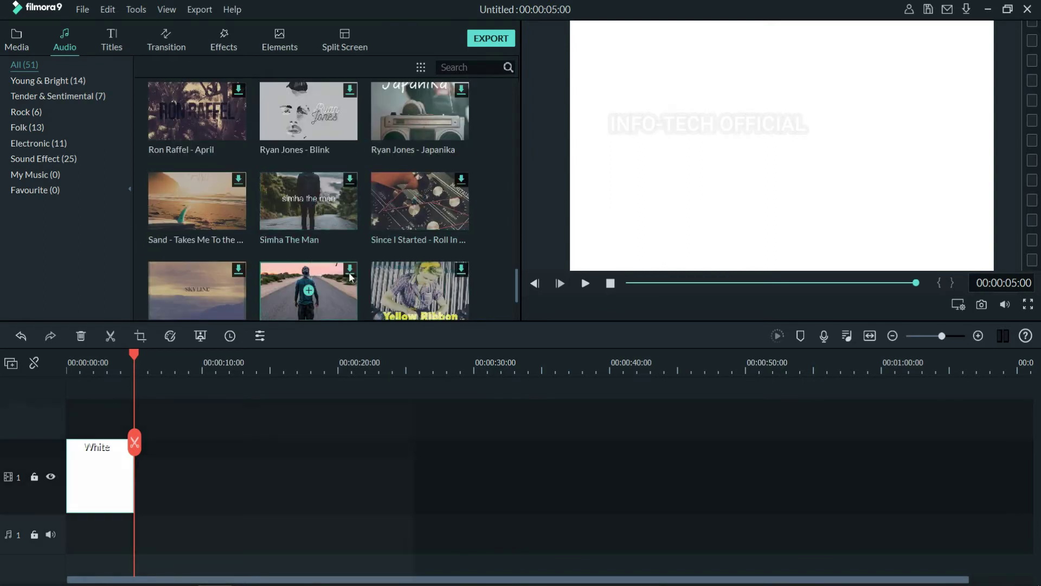
pyautogui.click(30, 79)
pyautogui.click(42, 96)
pyautogui.click(33, 111)
pyautogui.click(37, 143)
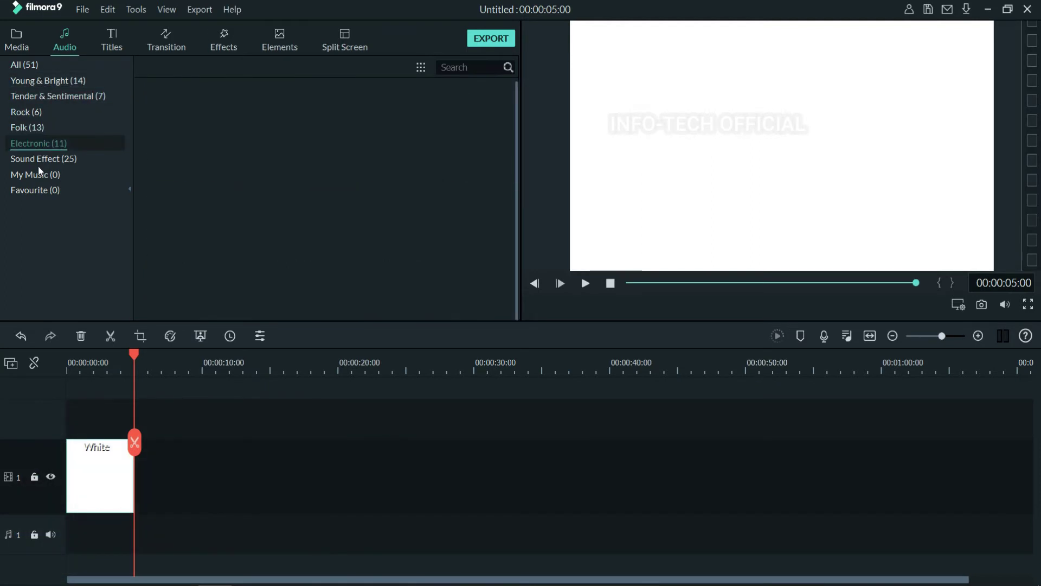
pyautogui.click(34, 174)
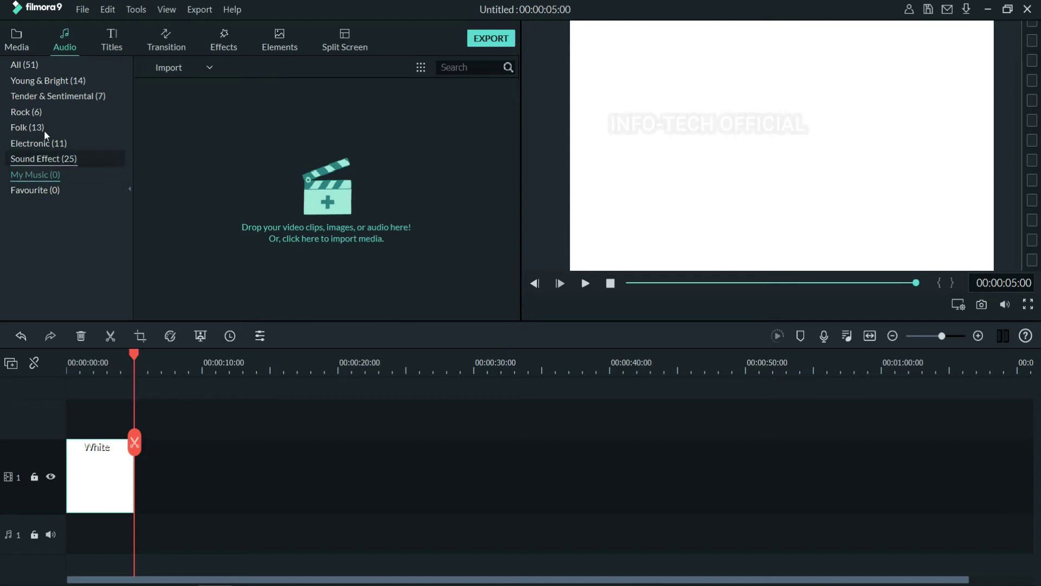
# - Scroll through the Titles library, then bring up the Transition library
pyautogui.click(116, 35)
pyautogui.scroll(-10, 294, 209)
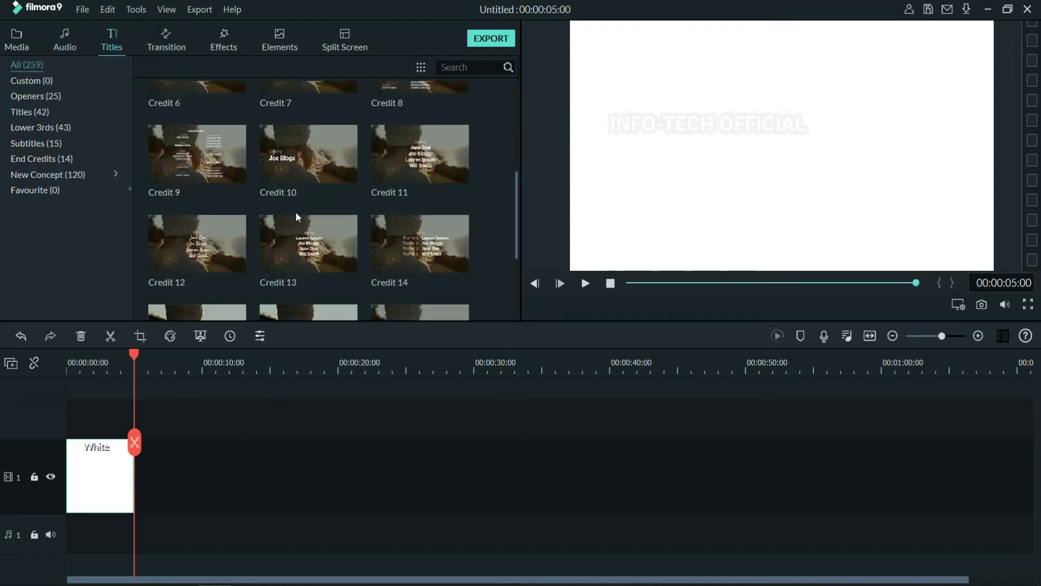
pyautogui.scroll(-5, 293, 218)
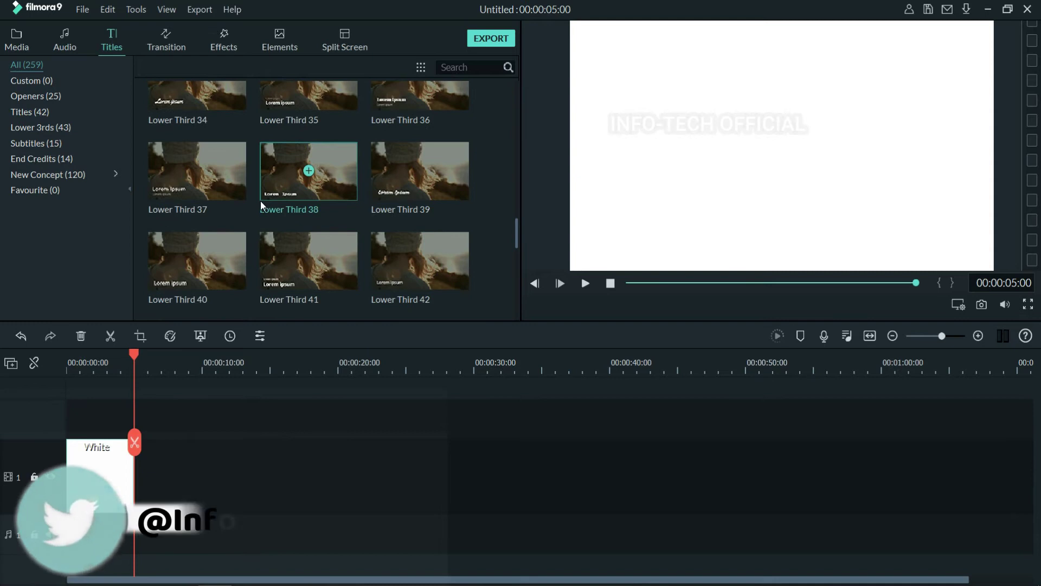
pyautogui.scroll(-4, 292, 196)
pyautogui.scroll(-12, 292, 197)
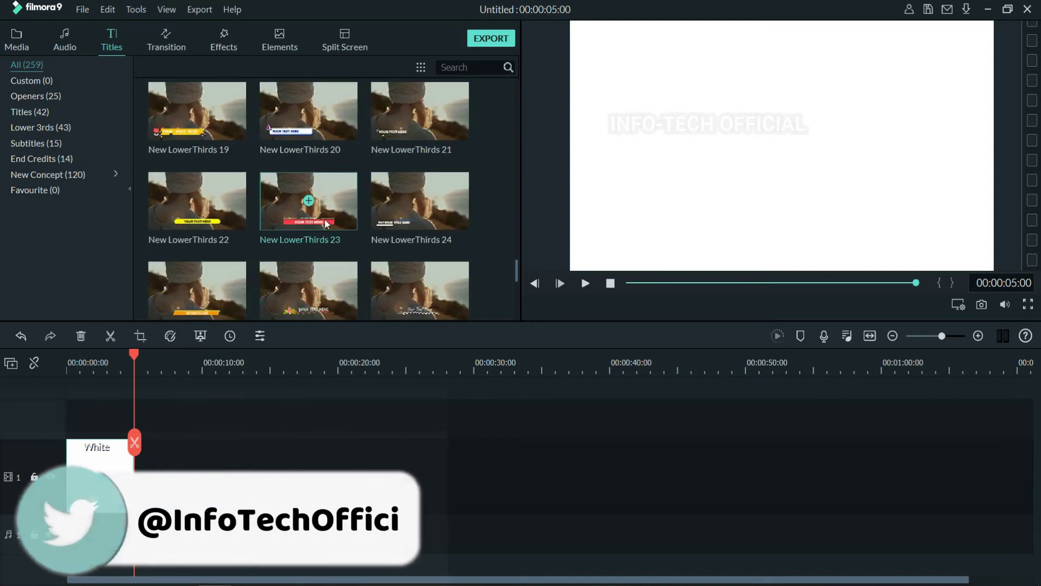
pyautogui.scroll(15, 259, 163)
pyautogui.scroll(10, 260, 162)
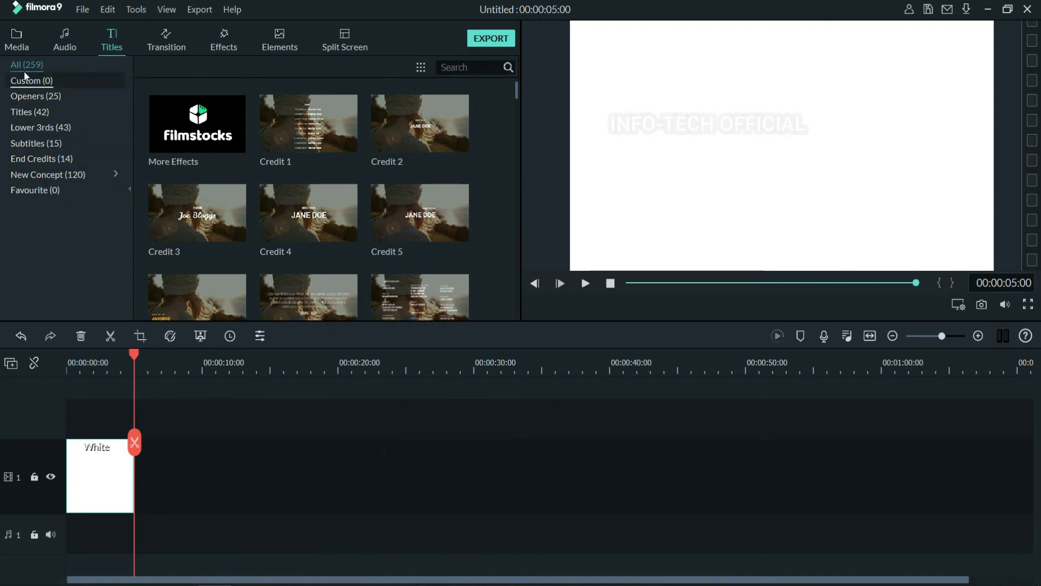
pyautogui.click(166, 41)
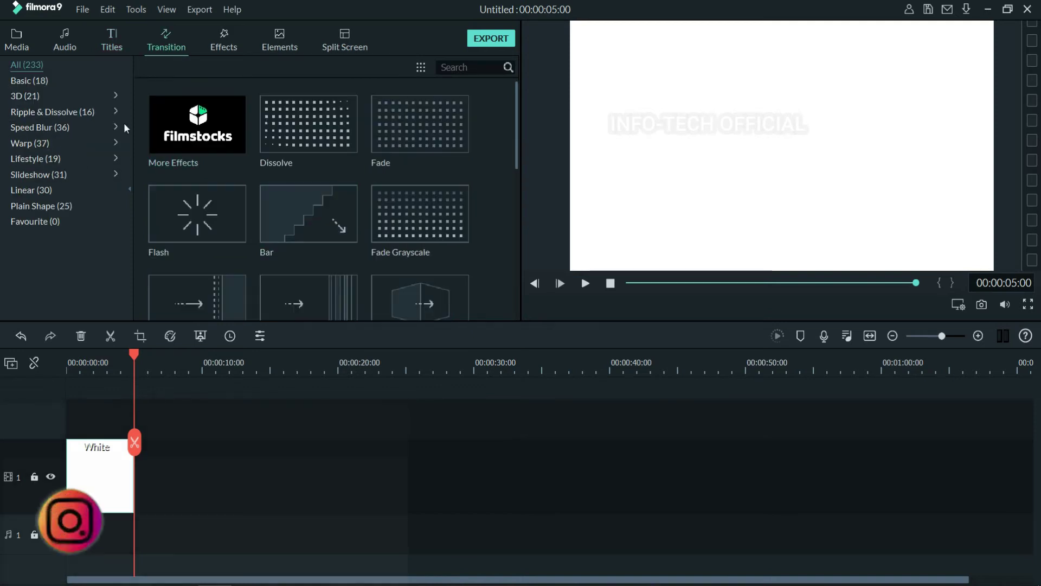
# - Place Opener 6 after the White clip and drop a Page Curl transition between them
pyautogui.click(107, 38)
pyautogui.moveTo(197, 213); pyautogui.dragTo(134, 505)
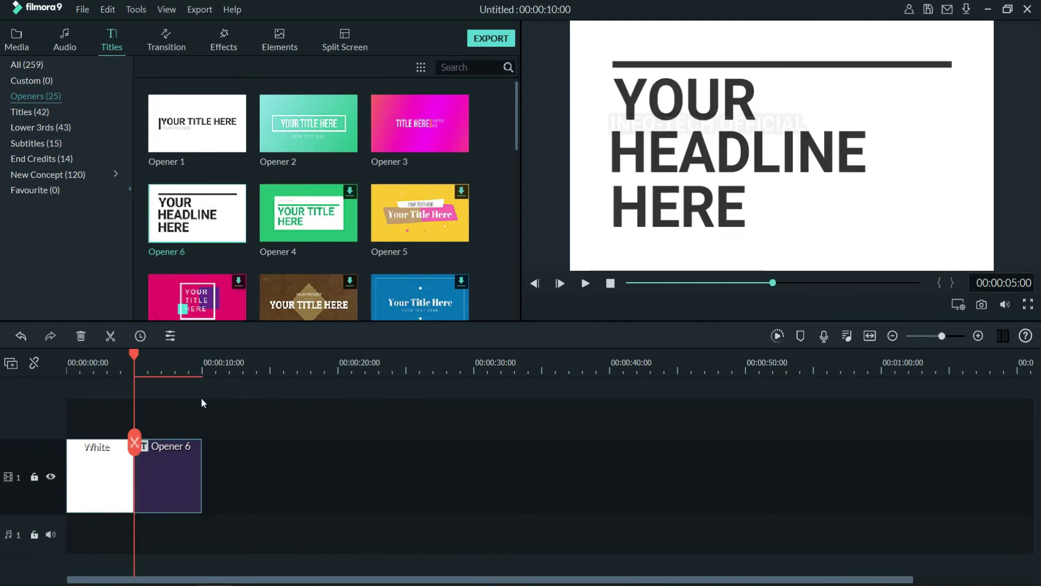
pyautogui.click(165, 34)
pyautogui.scroll(-10, 298, 138)
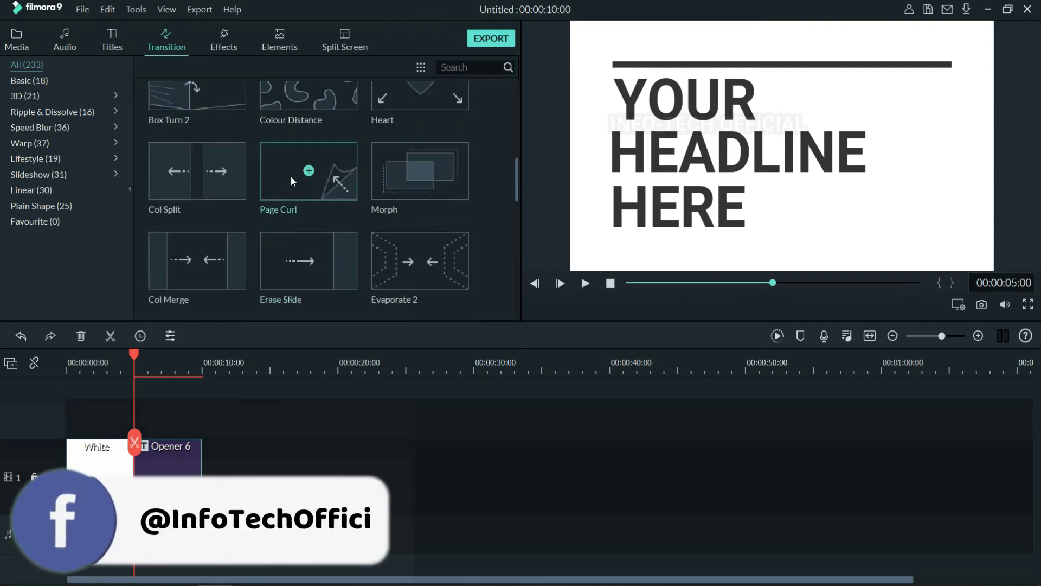
pyautogui.click(291, 178)
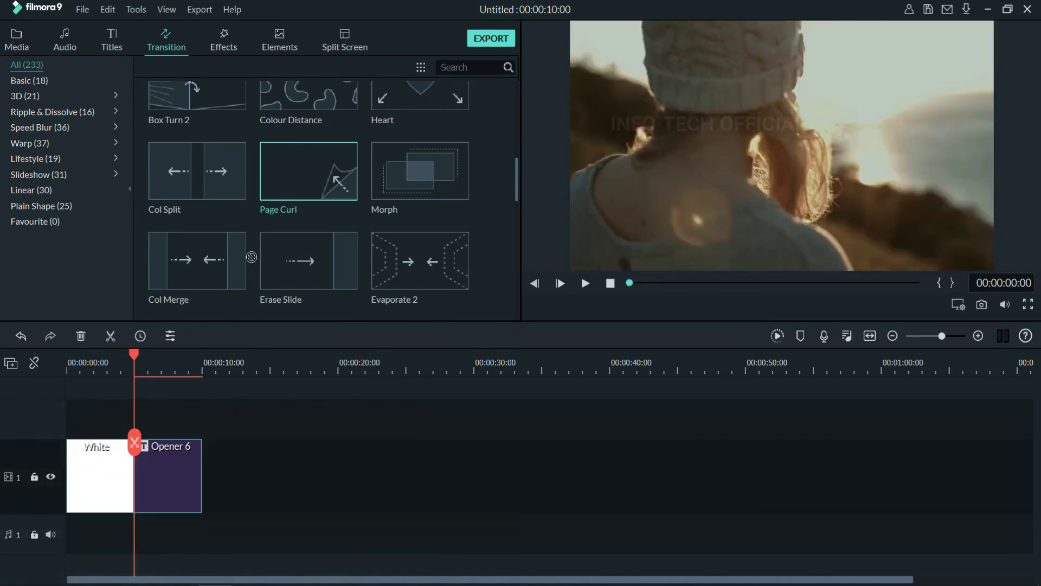
pyautogui.moveTo(252, 256); pyautogui.dragTo(144, 478)
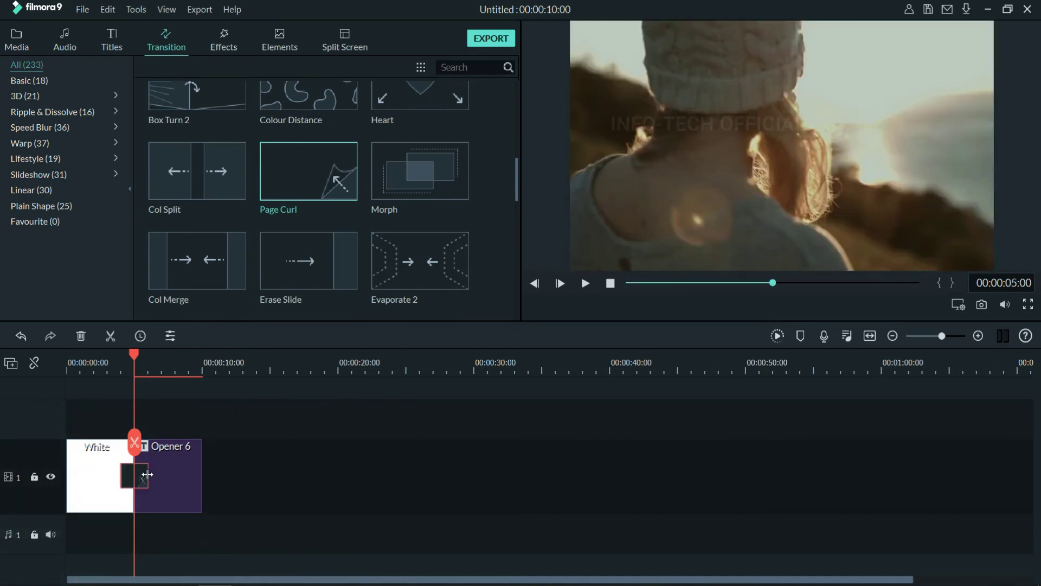
# - Play back the Page Curl transition from just before the clip boundary
pyautogui.moveTo(132, 352); pyautogui.dragTo(120, 359)
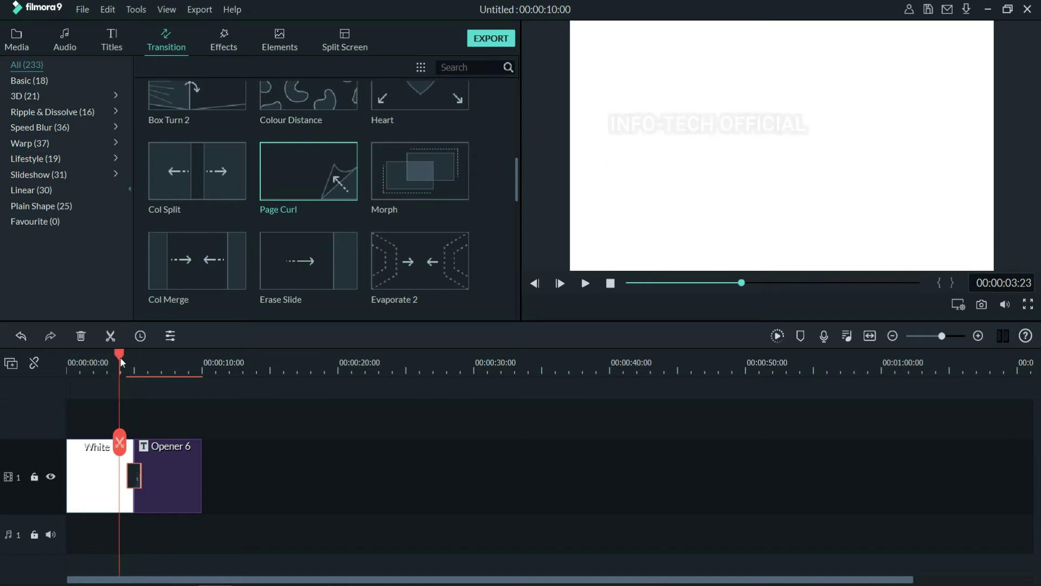
pyautogui.click(585, 283)
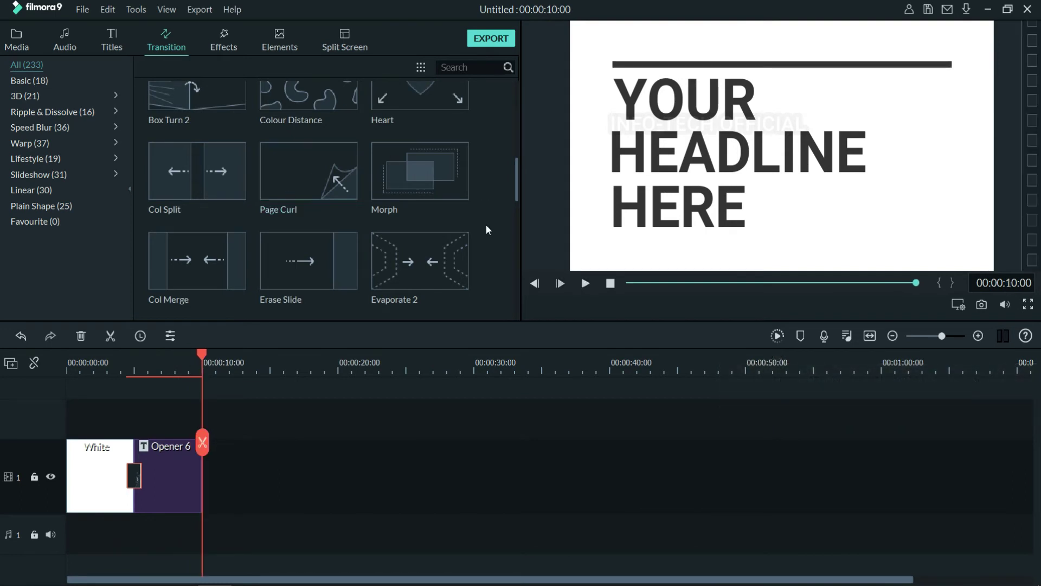
pyautogui.scroll(-5, 486, 224)
pyautogui.scroll(-5, 459, 248)
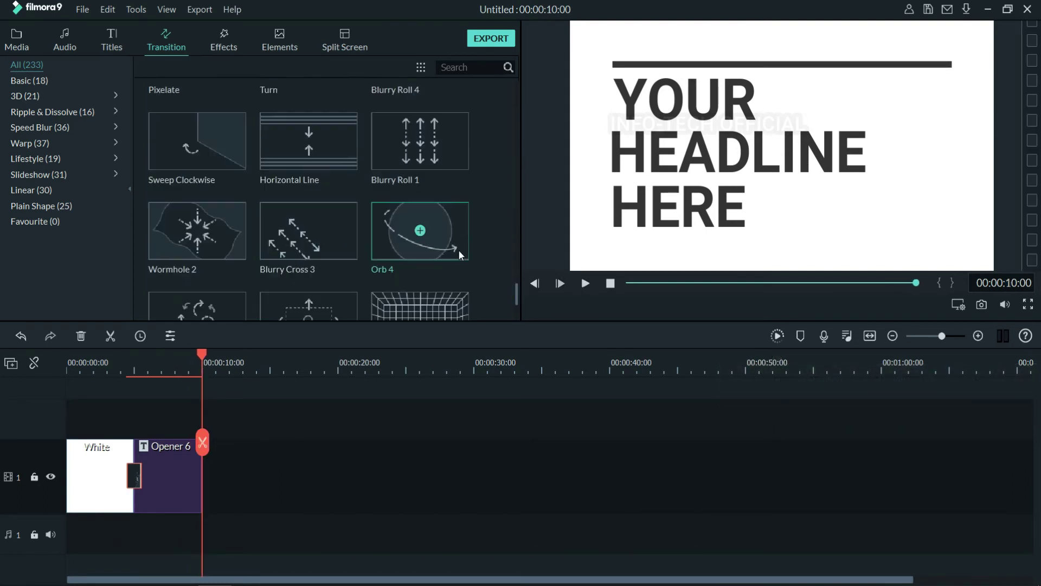
# - Preview the Aegean filter in Effects, scroll the filters, then show the Elements library
pyautogui.click(216, 46)
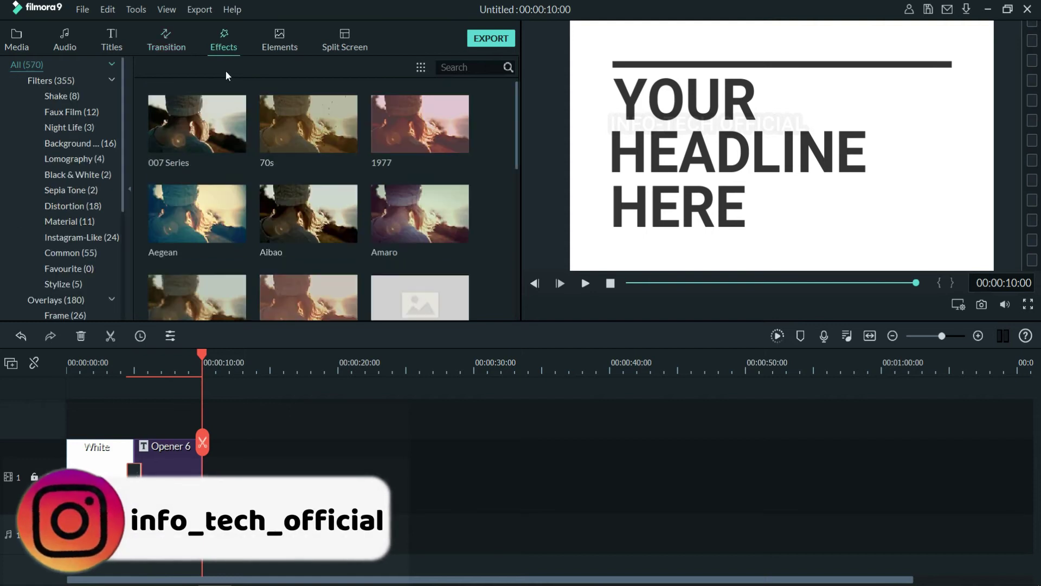
pyautogui.click(177, 232)
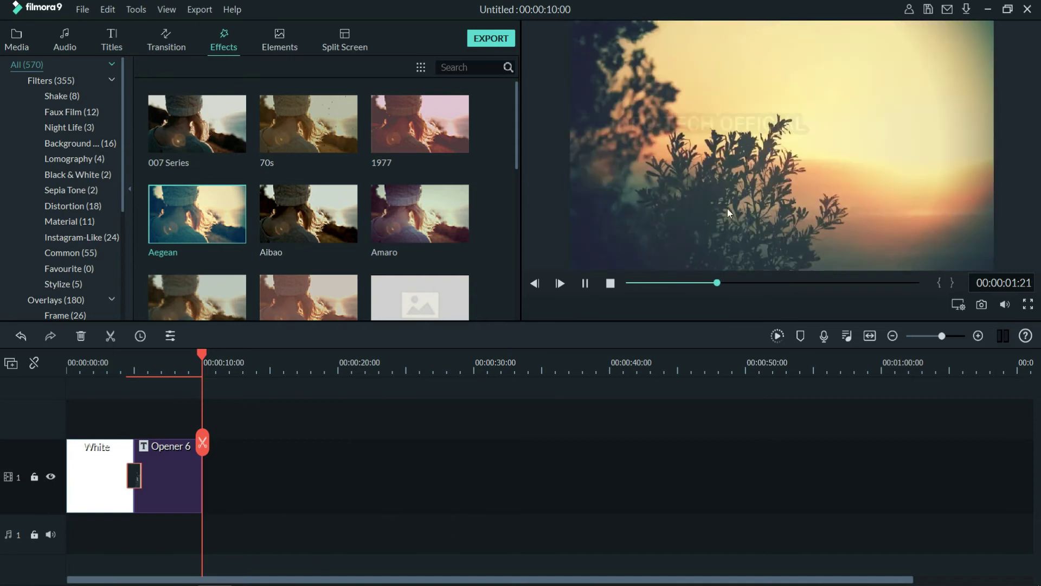
pyautogui.scroll(-5, 292, 278)
pyautogui.scroll(-5, 191, 208)
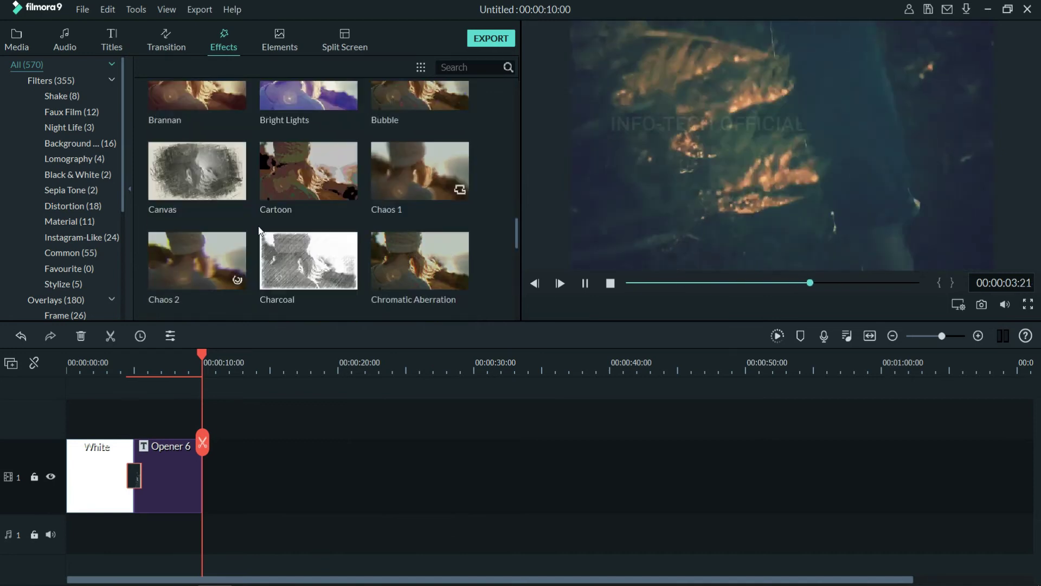
pyautogui.scroll(-10, 217, 159)
pyautogui.scroll(-3, 64, 239)
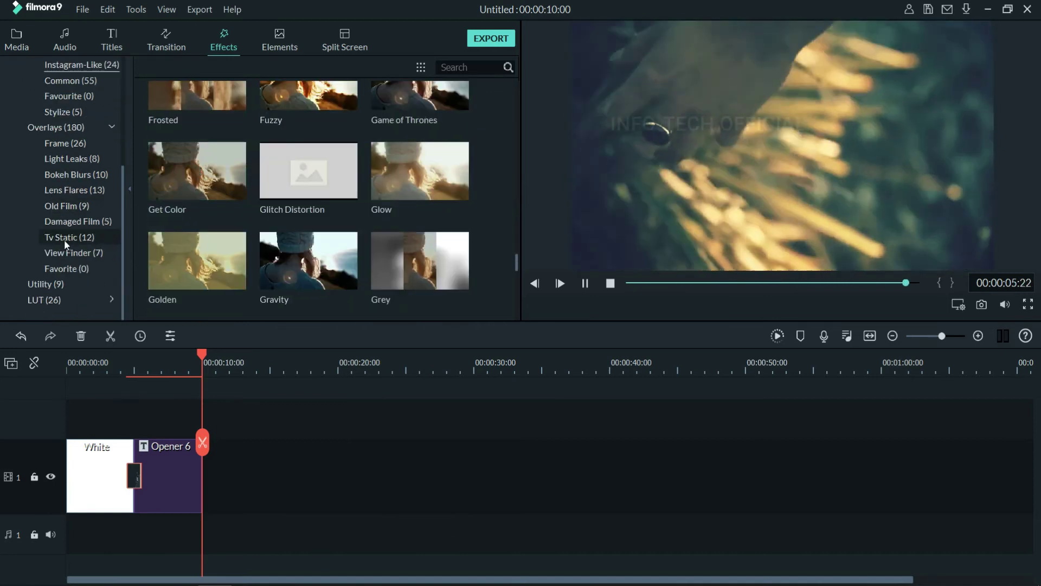
pyautogui.click(280, 41)
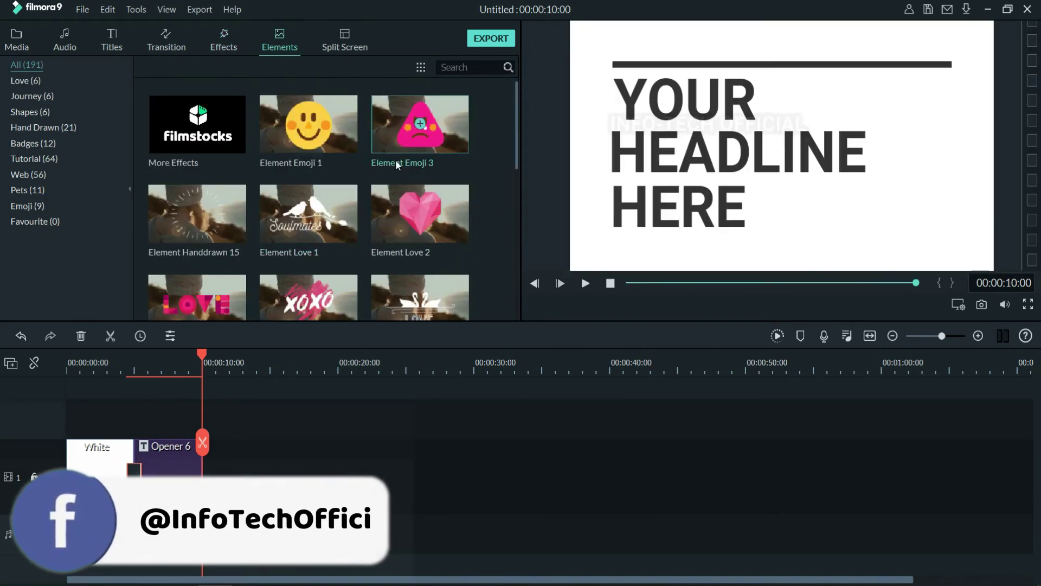
# - Put Element Emoji 1 on a second track above Opener 6 and open its settings
pyautogui.click(291, 125)
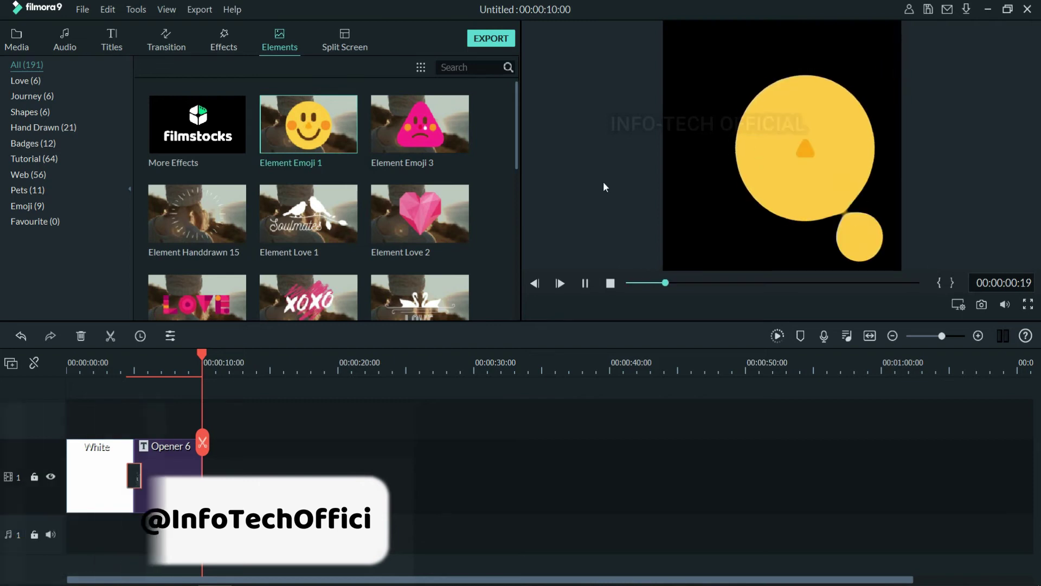
pyautogui.moveTo(266, 212); pyautogui.dragTo(135, 431)
pyautogui.click(176, 431)
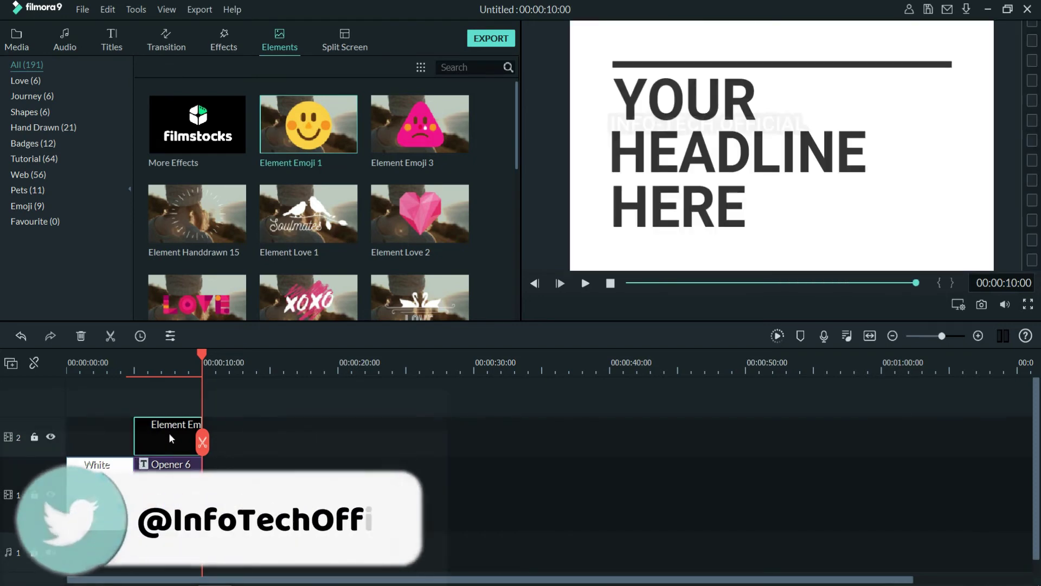
pyautogui.doubleClick(138, 442)
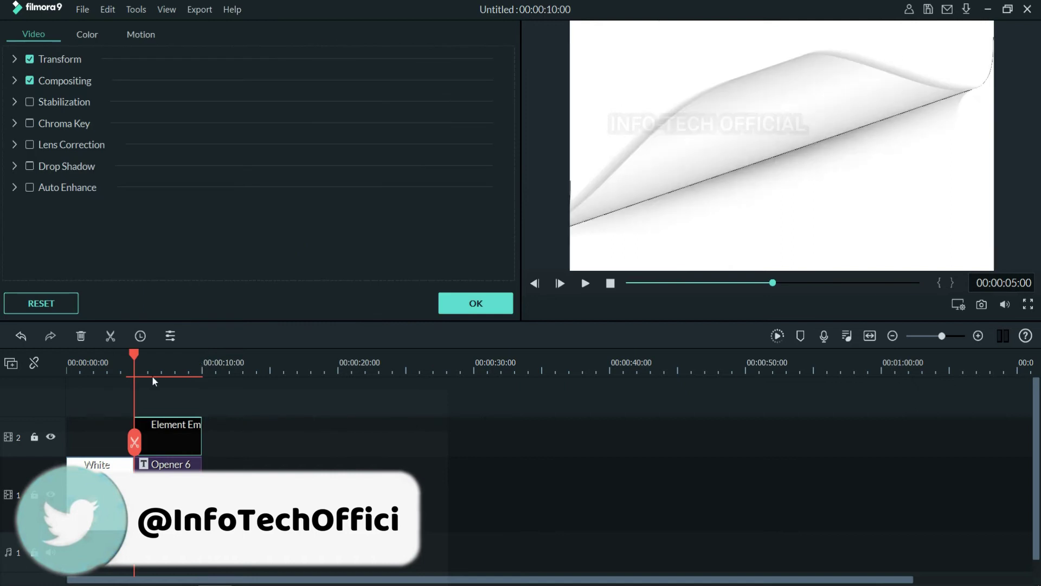
# - Shrink the smiley and move it to the top right beside the headline, then confirm
pyautogui.click(583, 283)
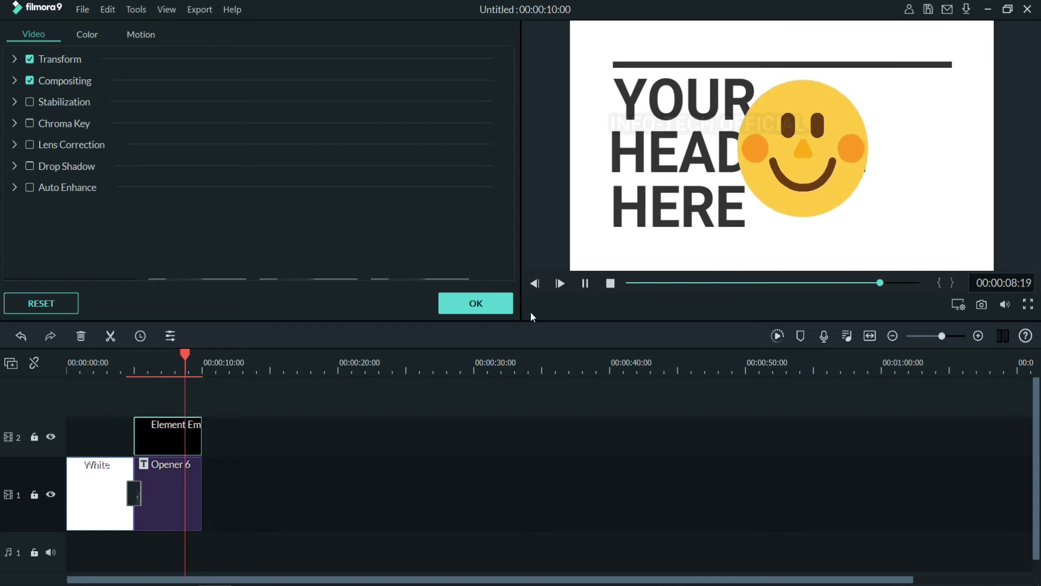
pyautogui.click(618, 260)
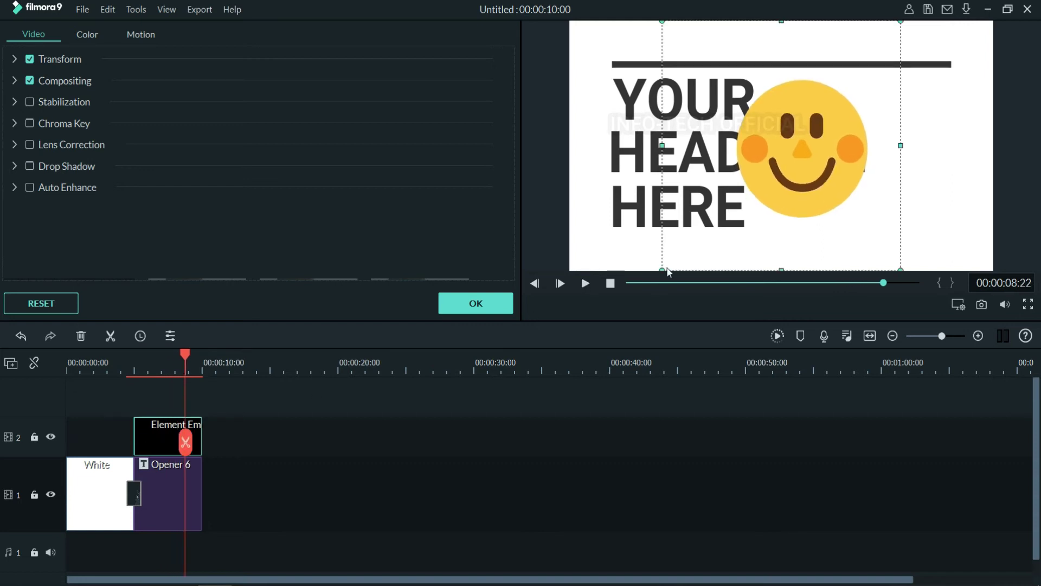
pyautogui.moveTo(666, 265); pyautogui.dragTo(822, 137)
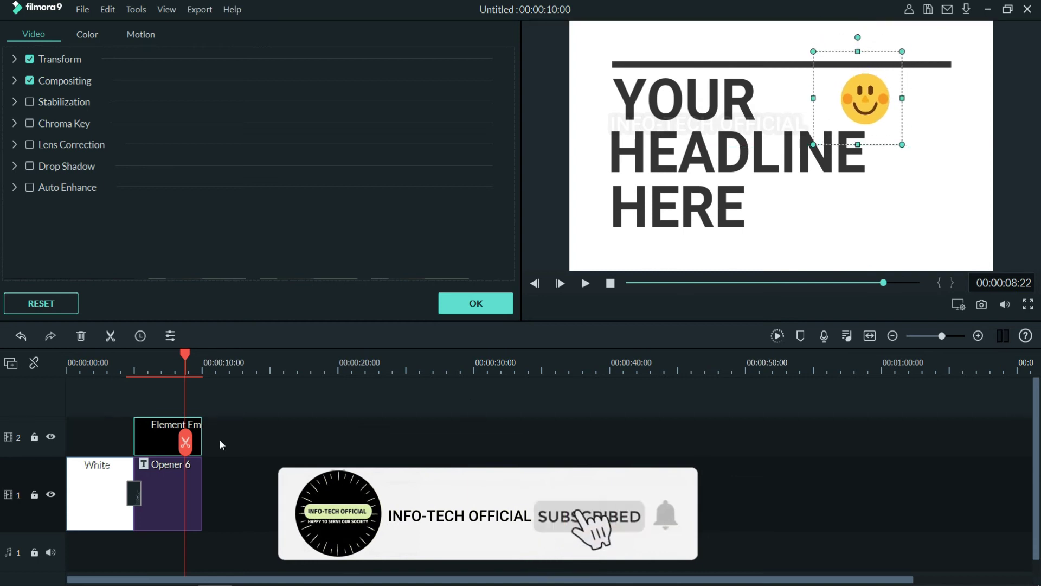
pyautogui.click(475, 303)
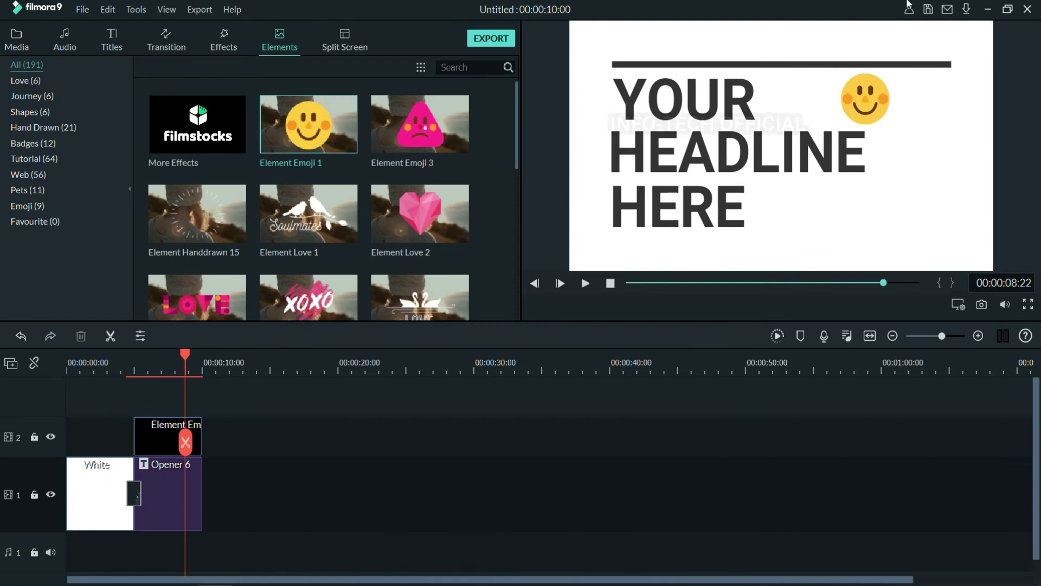
# - Add Tutorial Element Black 4 from the Tutorial category onto track 3 above the emoji
pyautogui.scroll(-20, 351, 236)
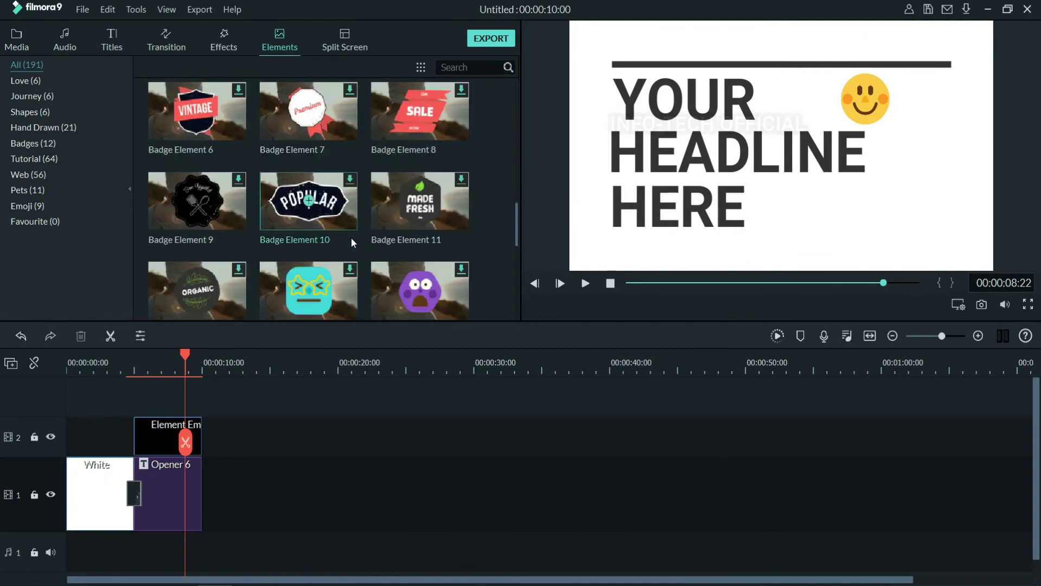
pyautogui.scroll(-10, 349, 239)
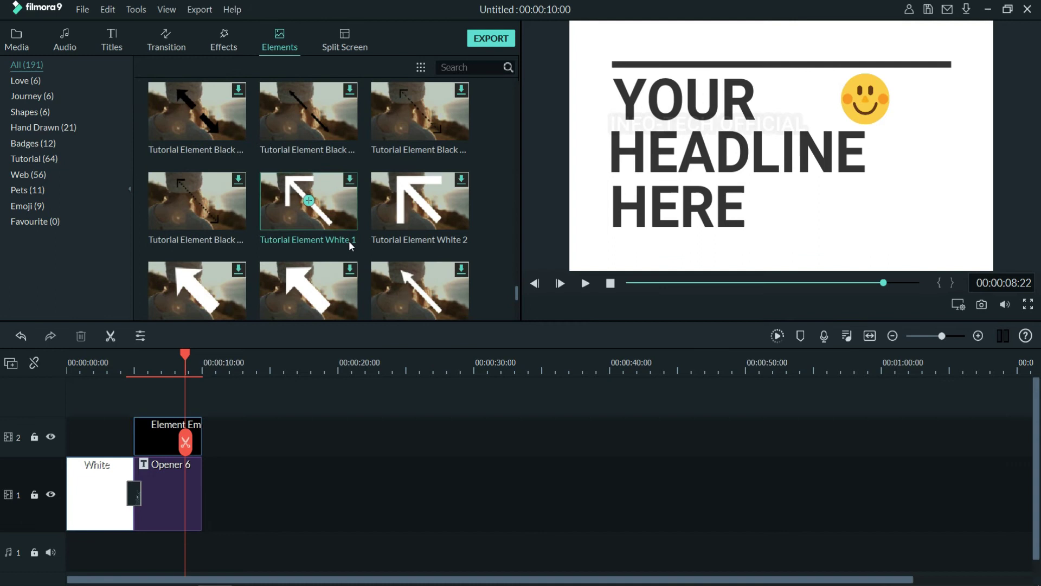
pyautogui.click(21, 158)
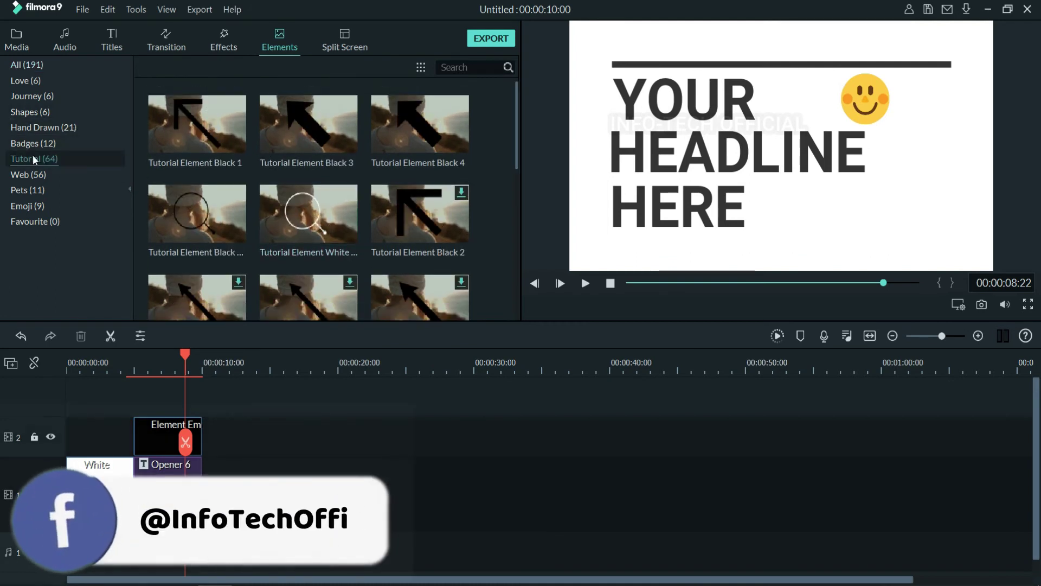
pyautogui.scroll(-1, 299, 155)
pyautogui.scroll(1, 298, 157)
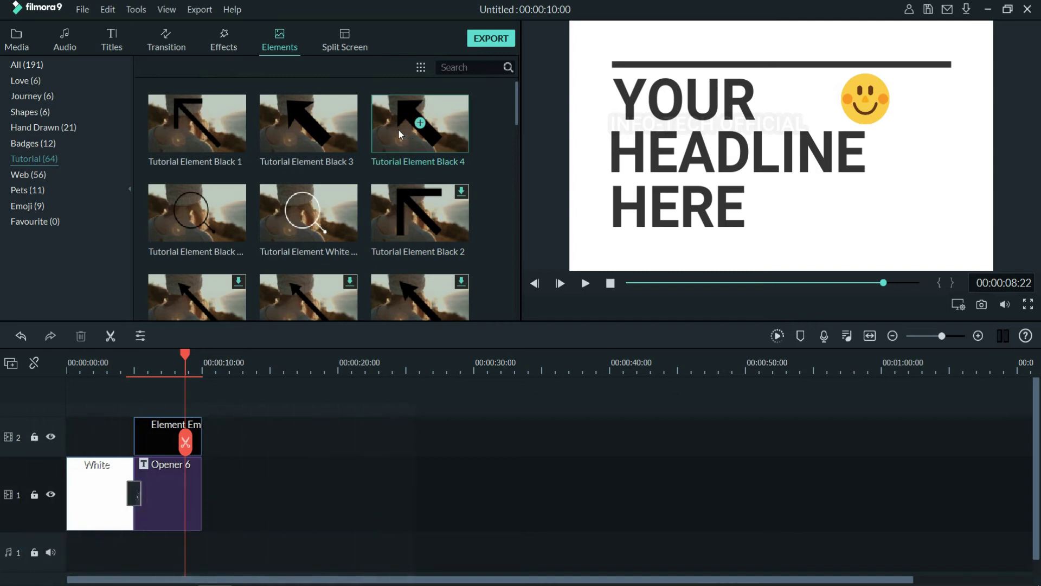
pyautogui.moveTo(396, 125); pyautogui.dragTo(137, 416)
# - Scale the black arrow down and position it just after the word HEADLINE
pyautogui.doubleClick(154, 437)
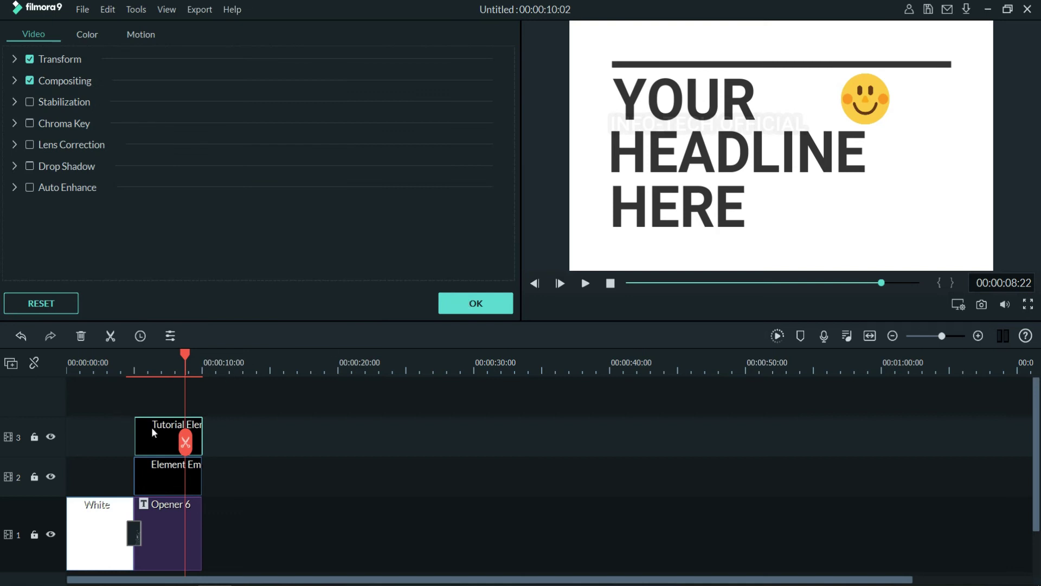
pyautogui.moveTo(184, 356); pyautogui.dragTo(181, 356)
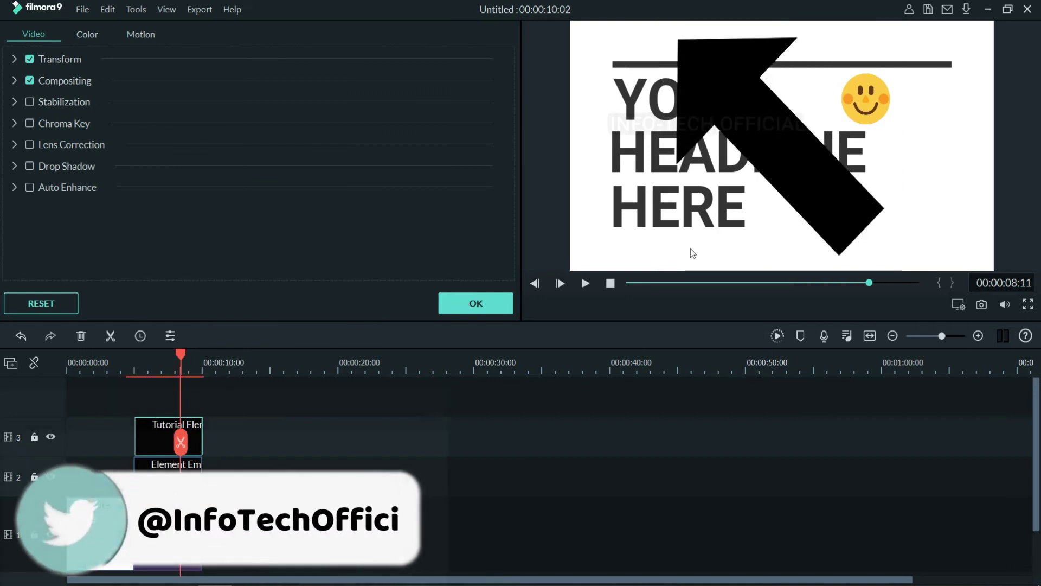
pyautogui.click(681, 135)
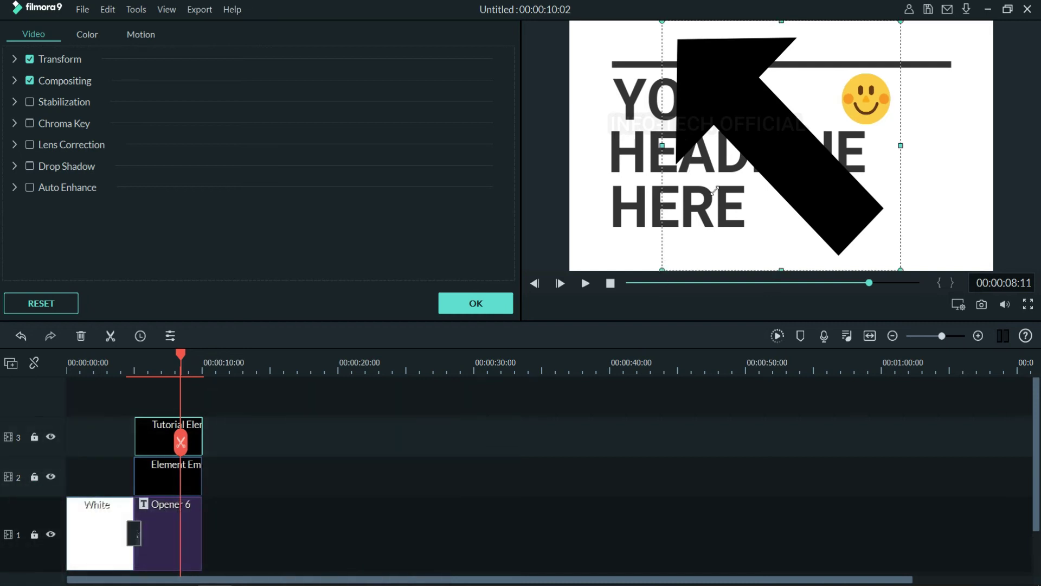
pyautogui.moveTo(714, 191); pyautogui.dragTo(777, 208)
pyautogui.moveTo(882, 182); pyautogui.dragTo(823, 222)
pyautogui.moveTo(792, 253); pyautogui.dragTo(922, 214)
# - Play the project from 00:00:04:02 to check the arrow, then confirm its settings
pyautogui.moveTo(182, 356); pyautogui.dragTo(121, 359)
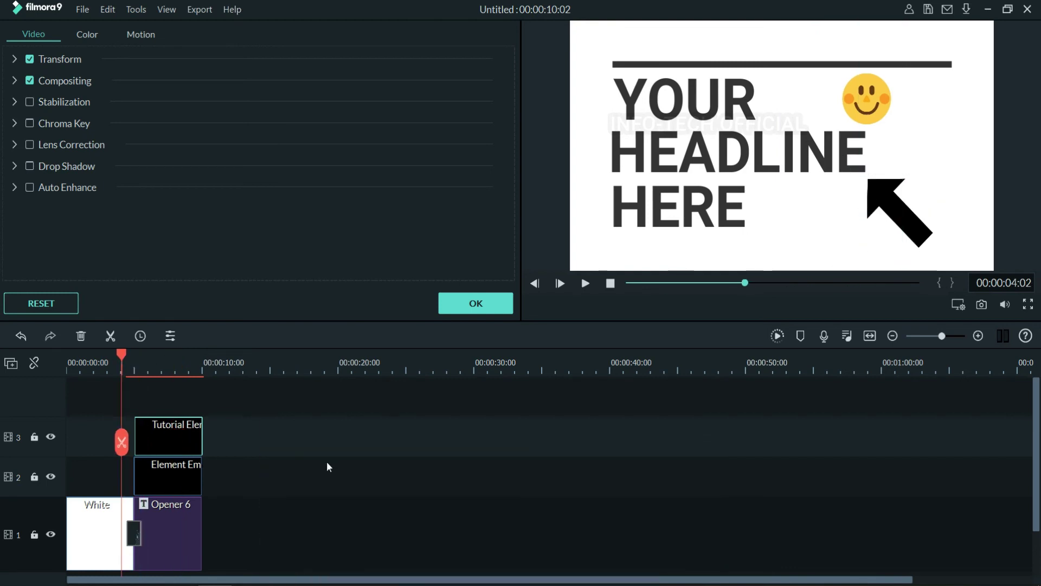
pyautogui.click(591, 284)
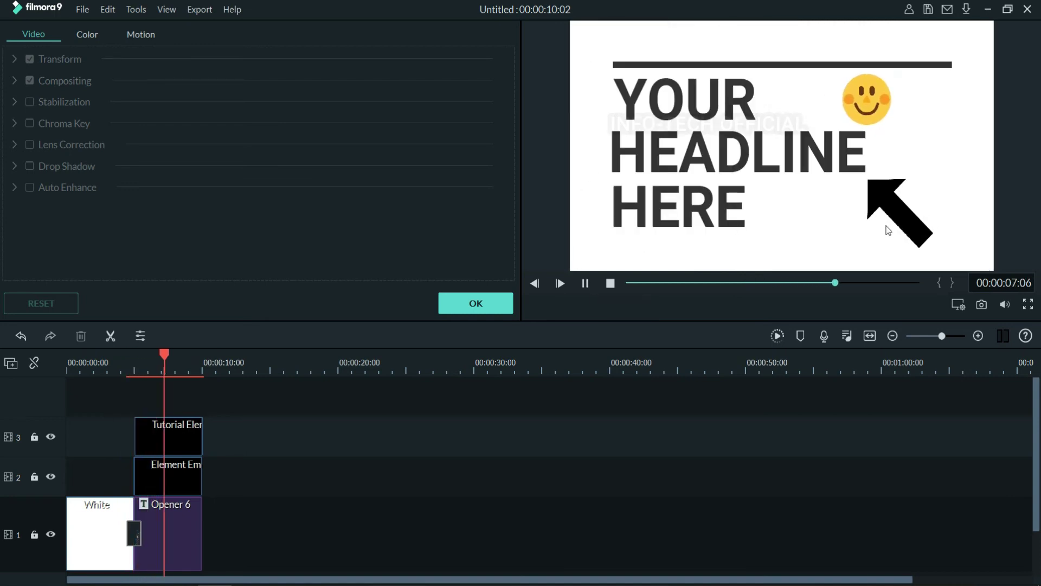
pyautogui.click(472, 301)
# - Add the 1|2 side-by-side split-screen layout to track 1 after Opener 6
pyautogui.scroll(-3, 249, 265)
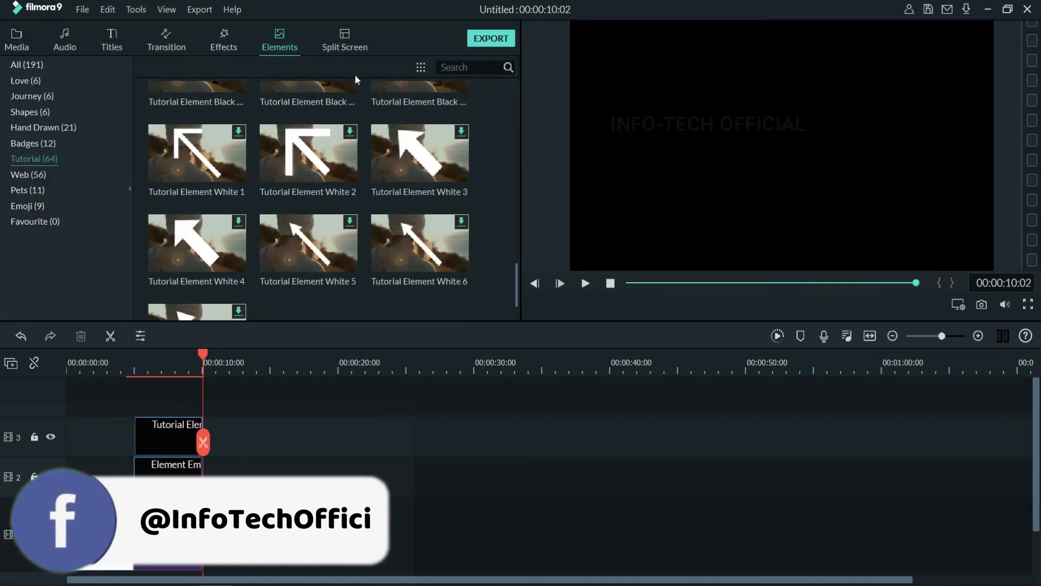
pyautogui.click(344, 47)
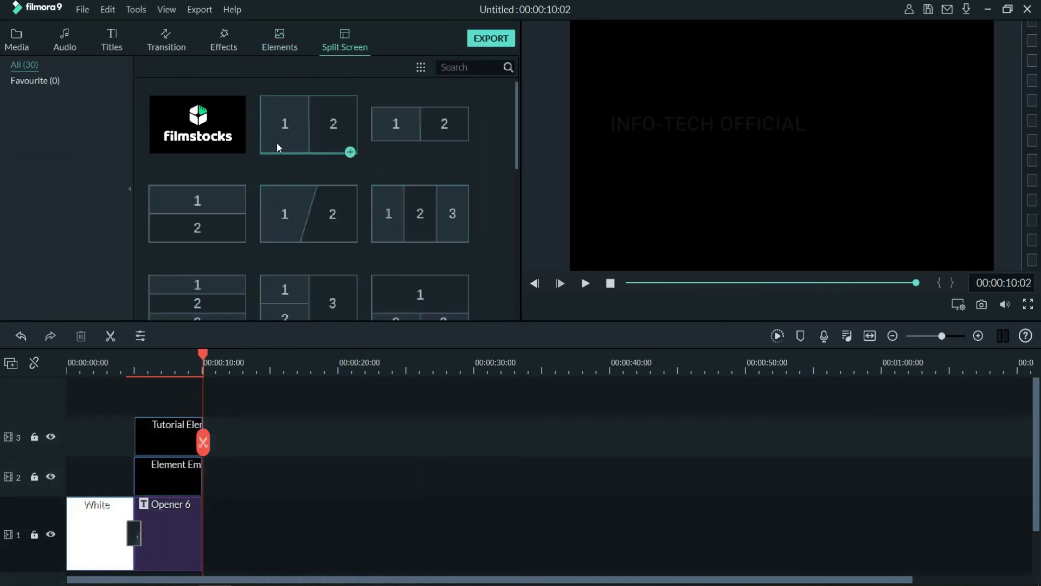
pyautogui.moveTo(297, 130); pyautogui.dragTo(272, 545)
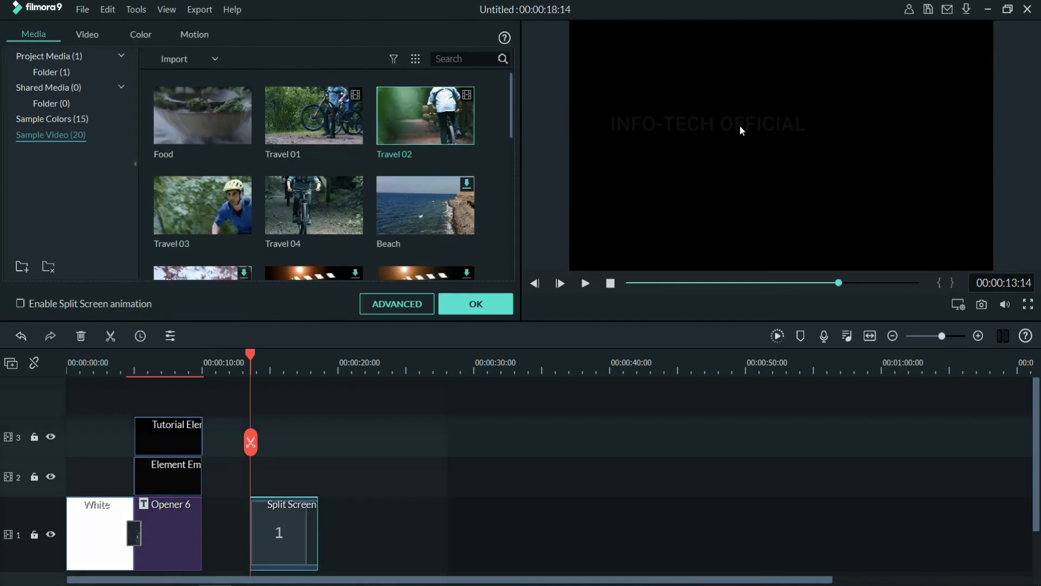
# - Fill the left split-screen panel with Travel 01 and try the Beach clip on the right
pyautogui.click(671, 140)
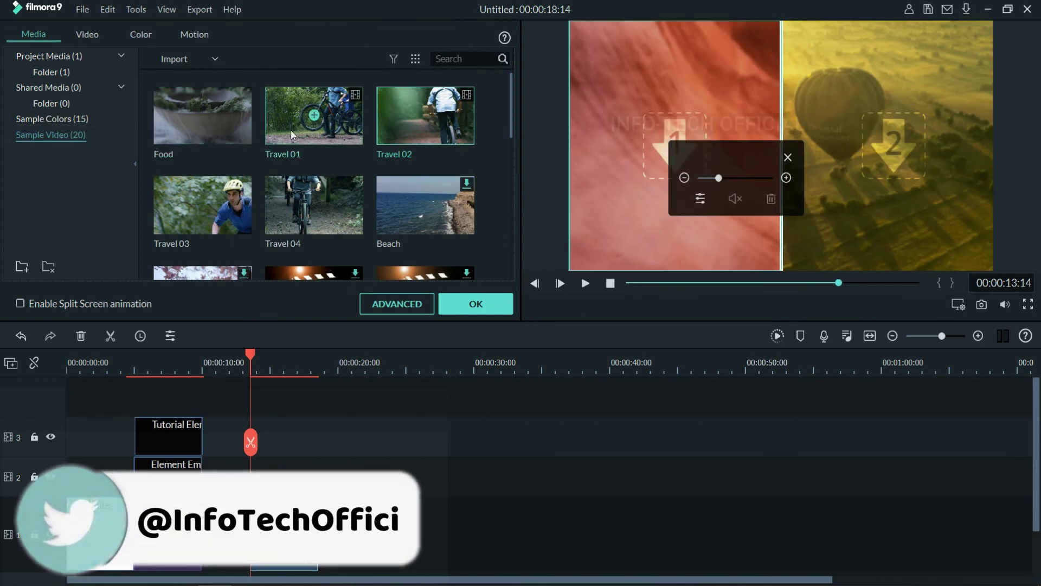
pyautogui.moveTo(290, 130); pyautogui.dragTo(611, 171)
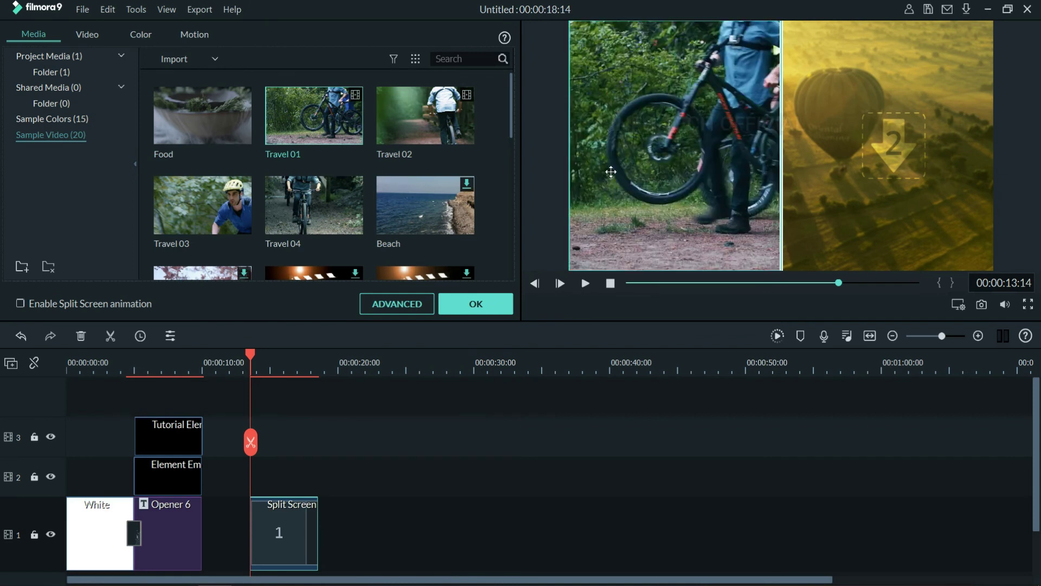
pyautogui.moveTo(382, 203); pyautogui.dragTo(937, 128)
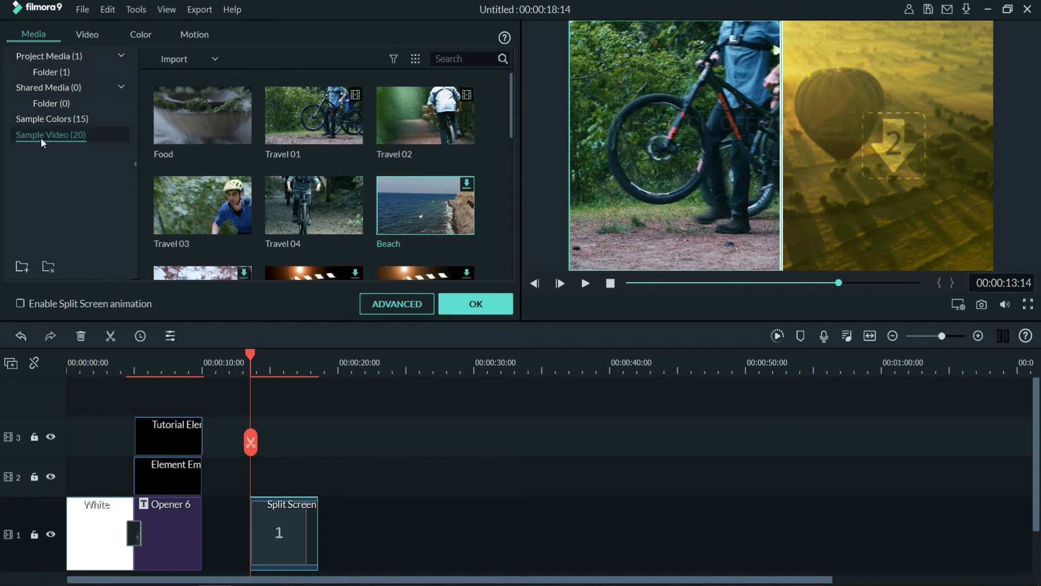
# - Place Screenshot (4) from Project Media in the right split-screen panel, adjust its zoom, and confirm via Advanced
pyautogui.click(48, 56)
pyautogui.moveTo(202, 115); pyautogui.dragTo(889, 141)
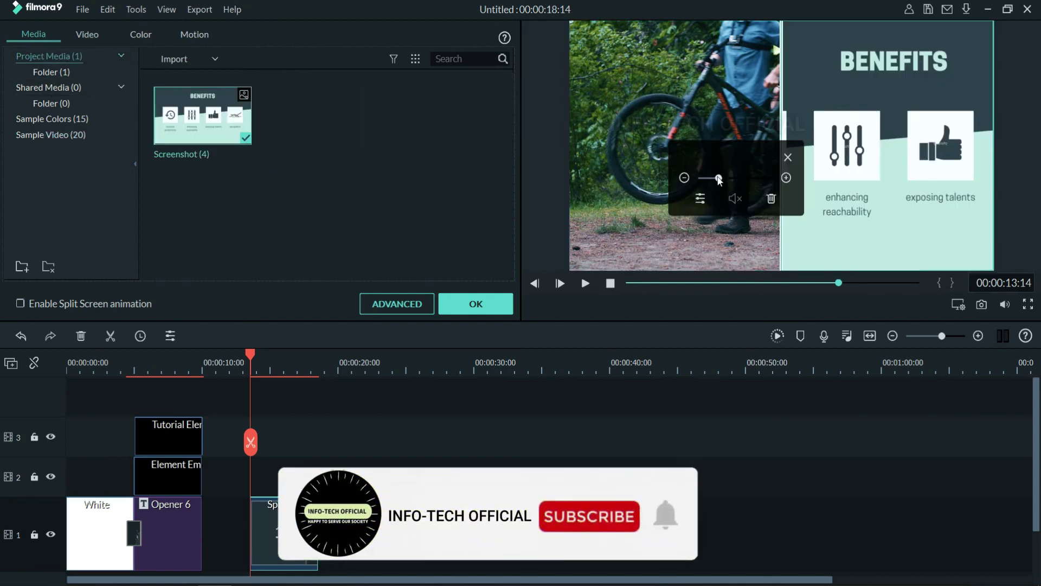
pyautogui.moveTo(718, 180)
pyautogui.mouseDown()
pyautogui.moveTo(705, 179)
pyautogui.moveTo(737, 179)
pyautogui.mouseUp()
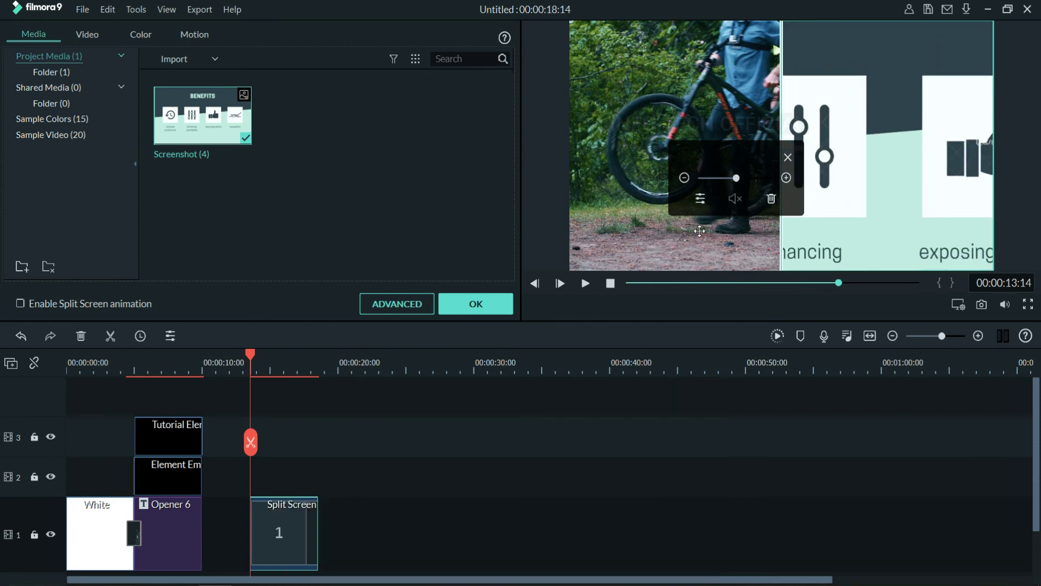
pyautogui.moveTo(736, 178); pyautogui.dragTo(719, 178)
pyautogui.click(788, 156)
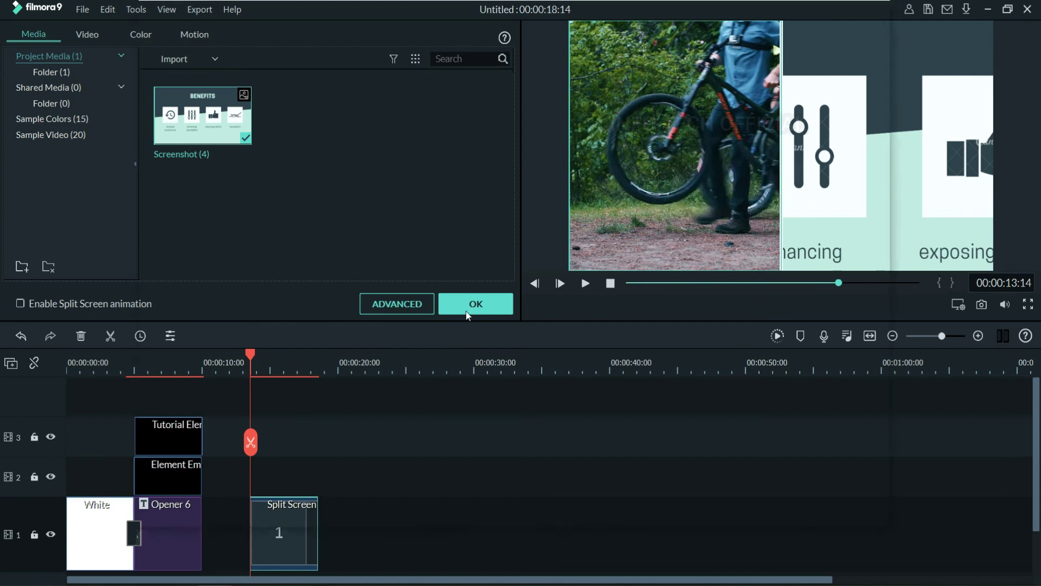
pyautogui.click(397, 304)
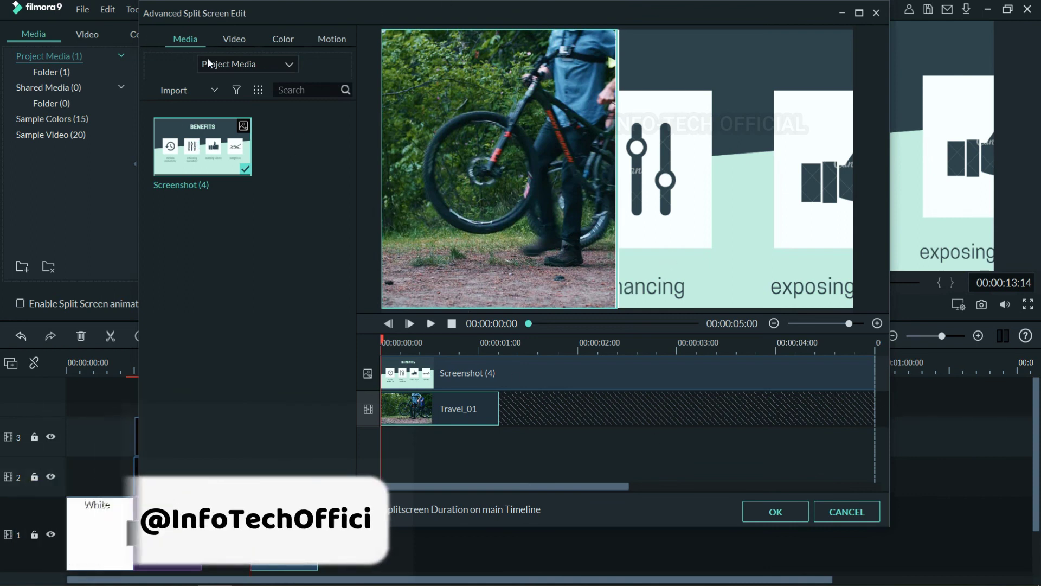
pyautogui.click(769, 509)
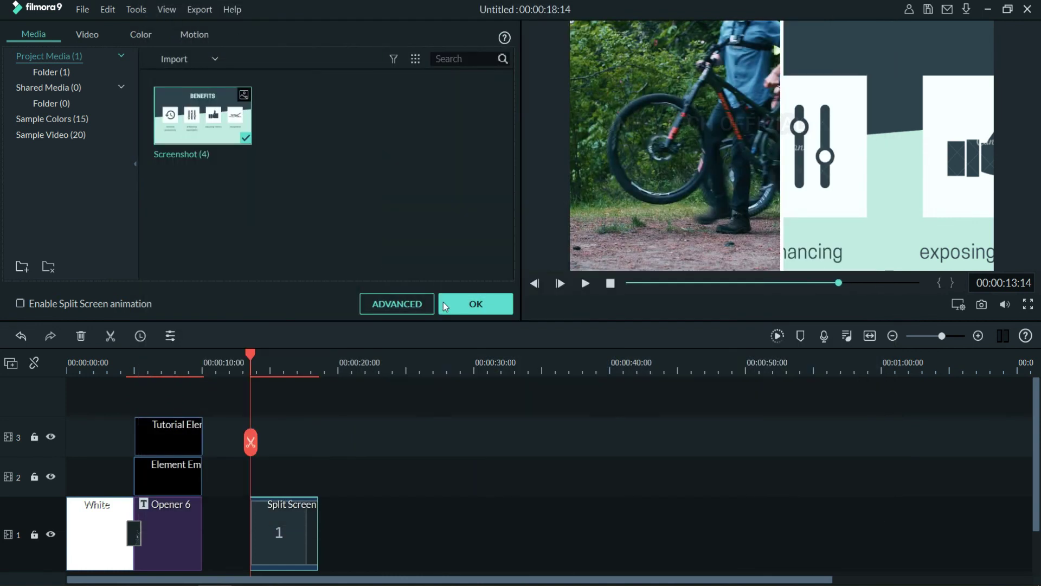